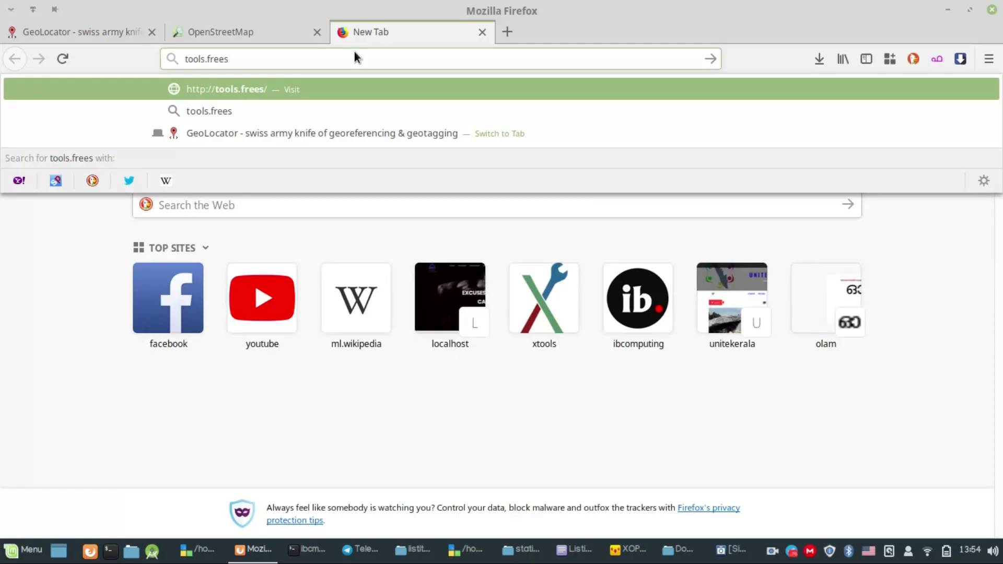
- Switch back to the already open GeoLocator tab using the 'tools.frees' address suggestion
key("Down")
key("Down")
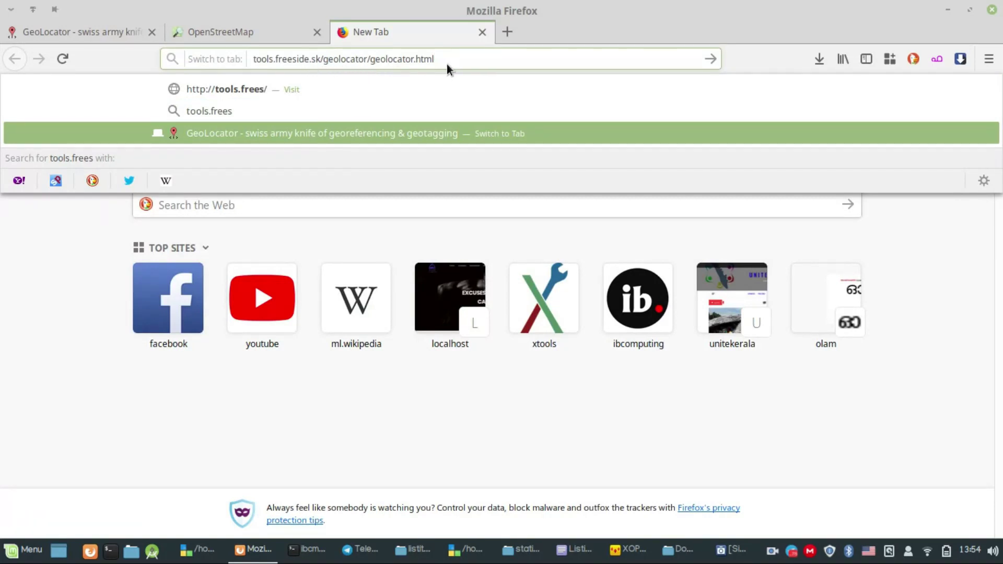
left_click(460, 61)
key("Return")
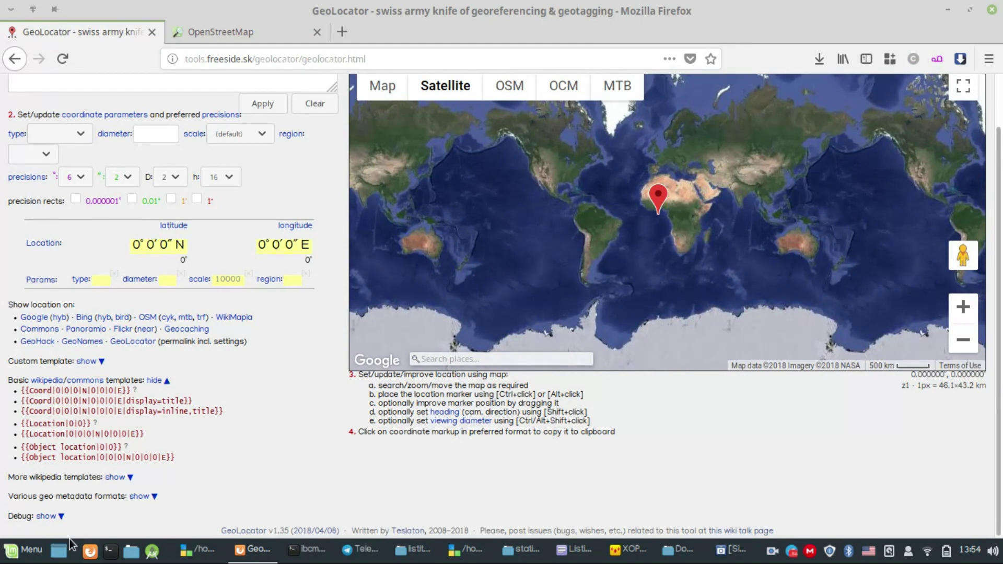
- Search the GeoLocator map for 'ghss sh' and pick GHSS Shiriya from the suggestions
left_click(495, 360)
type("g")
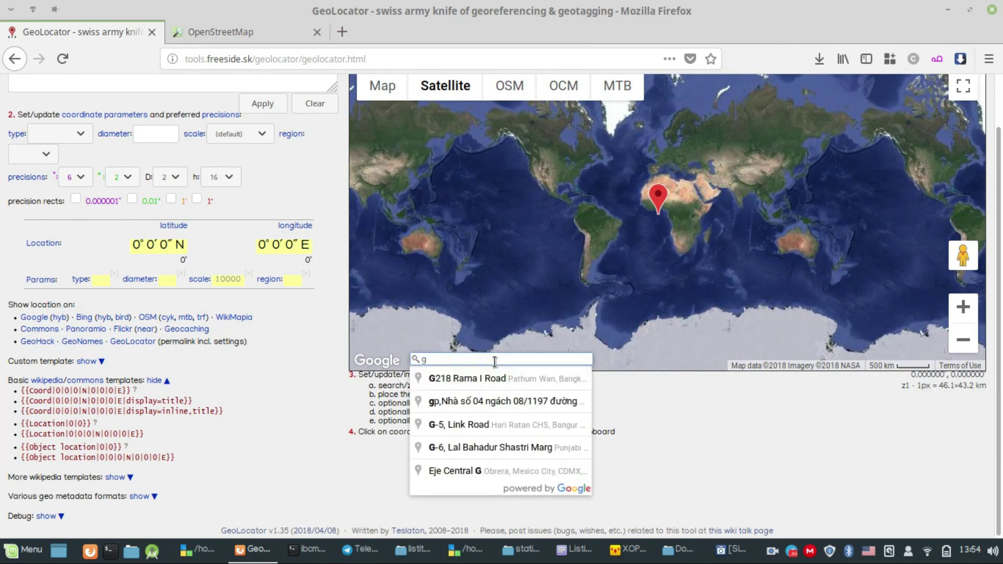
type("hss sh")
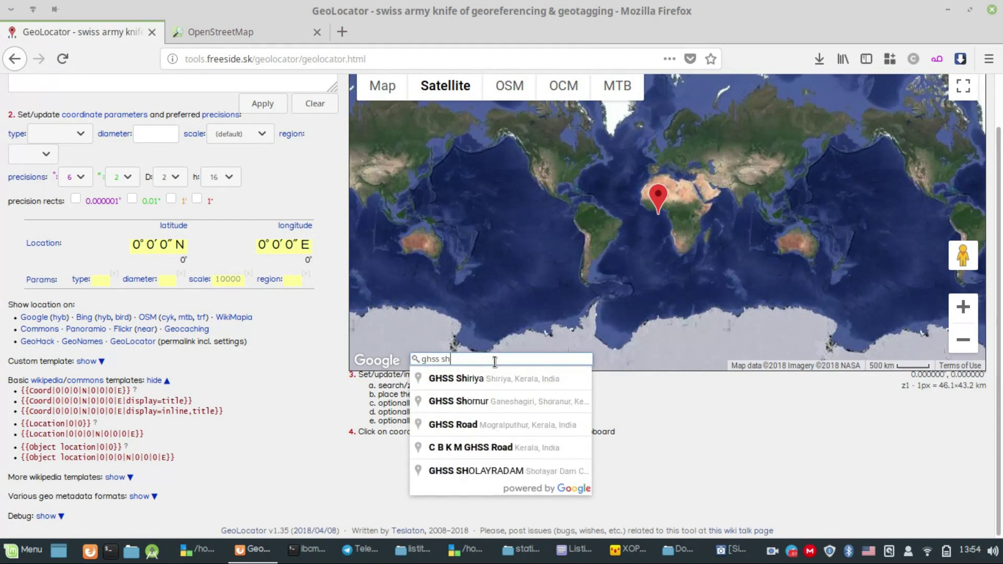
left_click(464, 379)
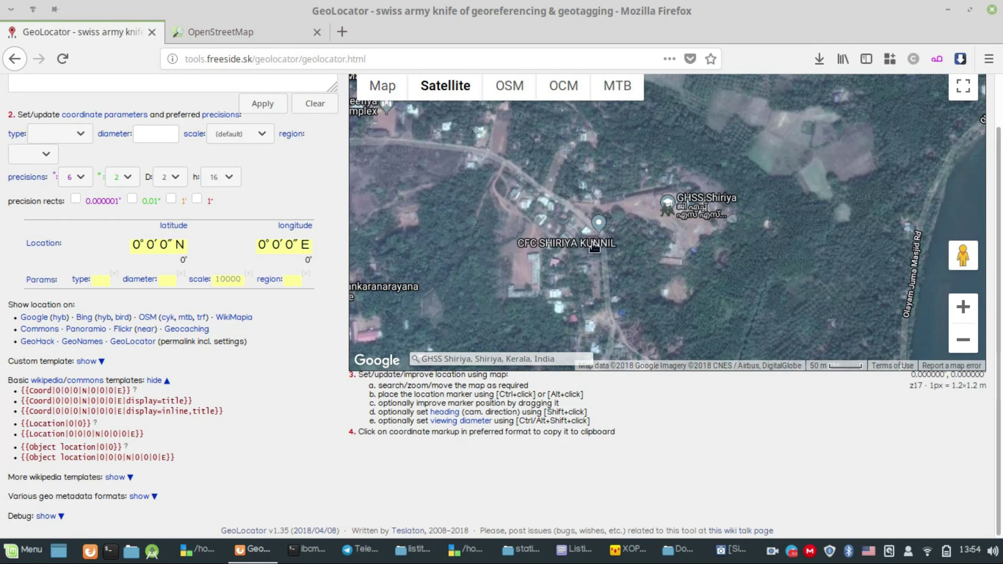
- On the OSM layer, mark the school and select its coordinates 12° 37′ 33″ N, 74° 55′ 58.28″ E
left_click(509, 89)
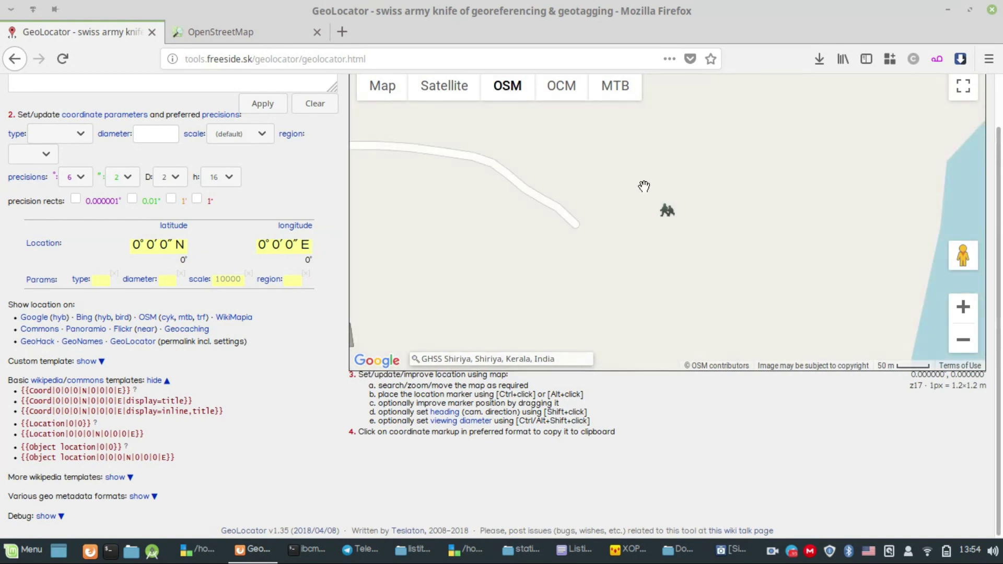
mouse_move(672, 212)
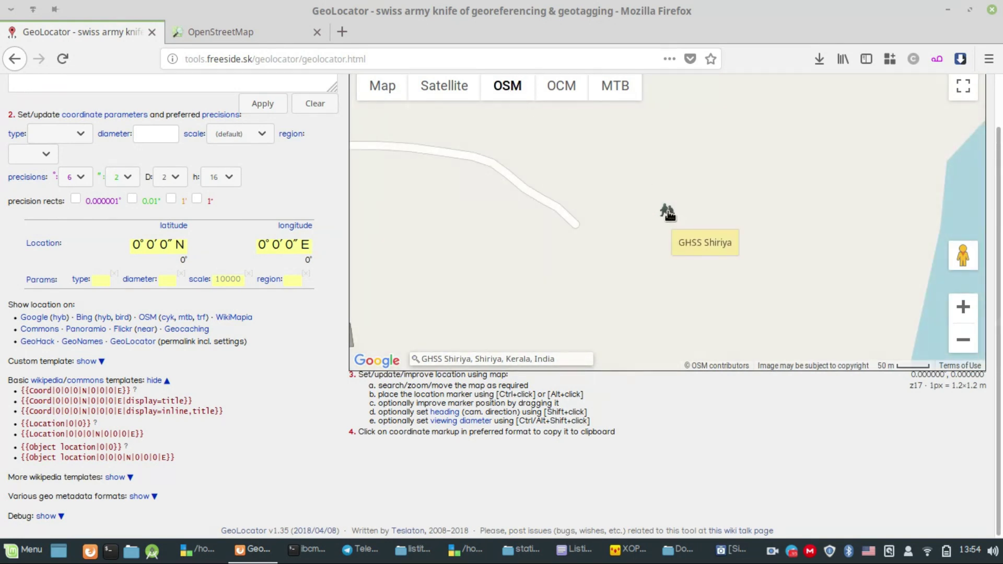
left_click(669, 209, "ctrl")
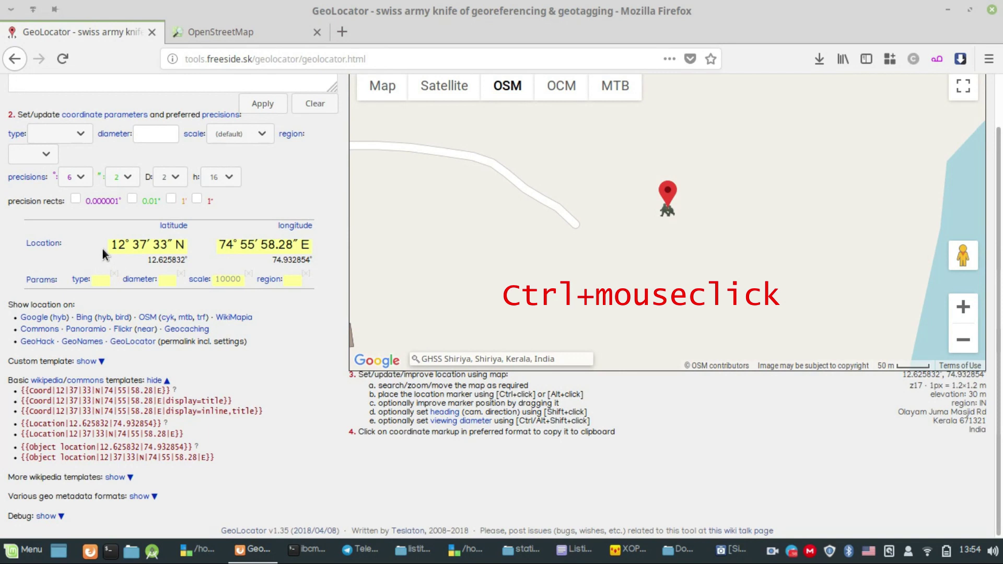
left_click_drag(108, 245, 301, 246)
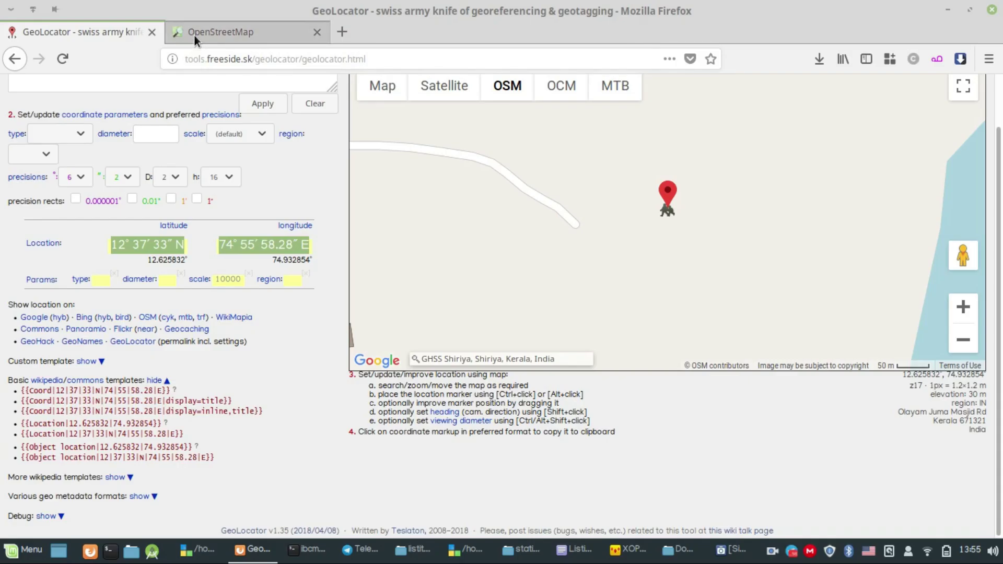
- Log in to OpenStreetMap with the account username
left_click(193, 33)
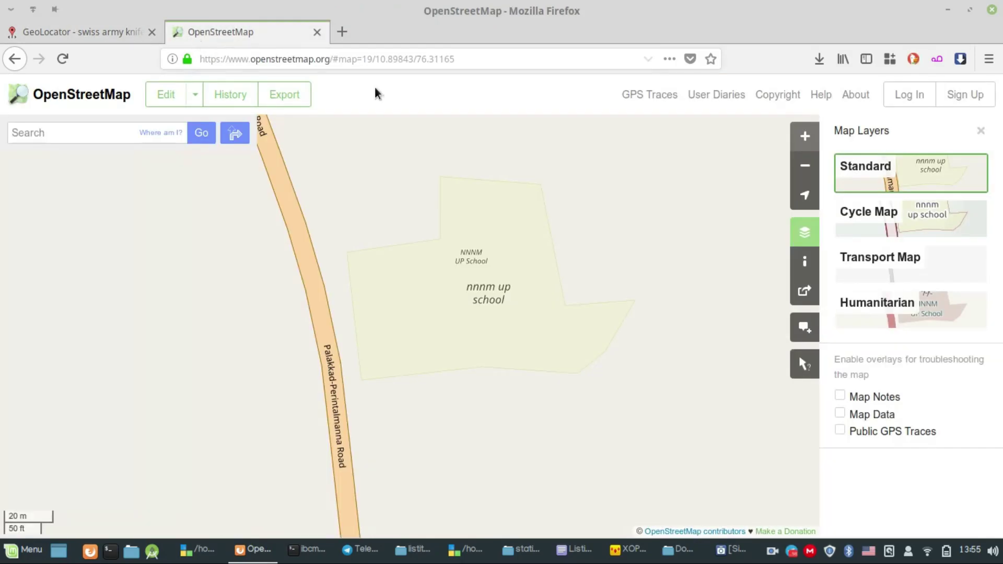
left_click(905, 101)
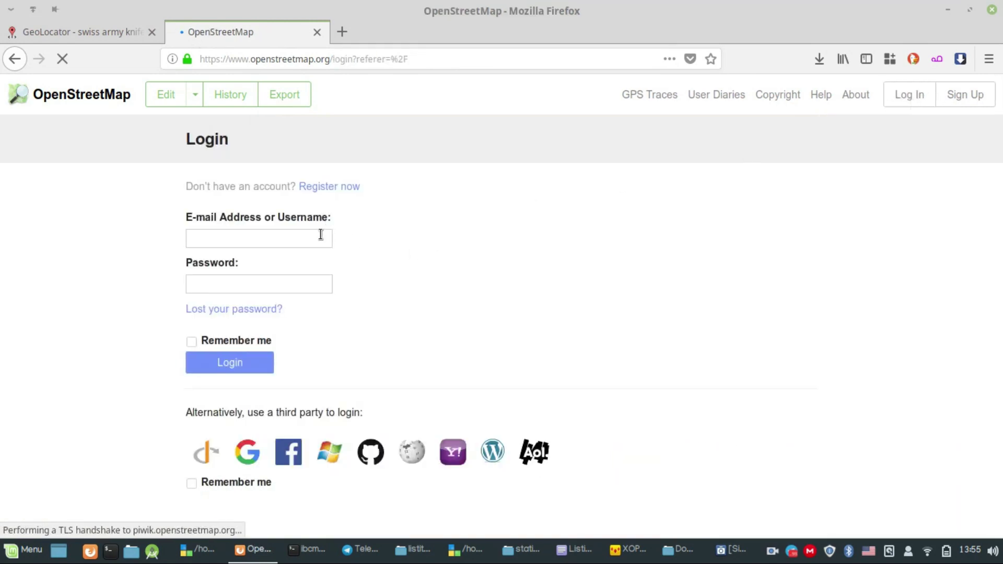
left_click(320, 234)
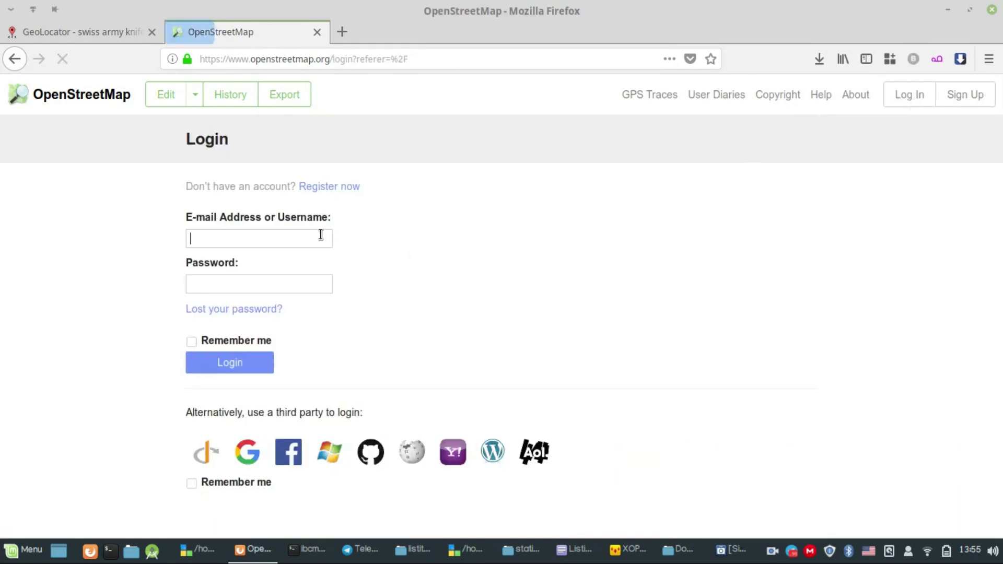
type("mu")
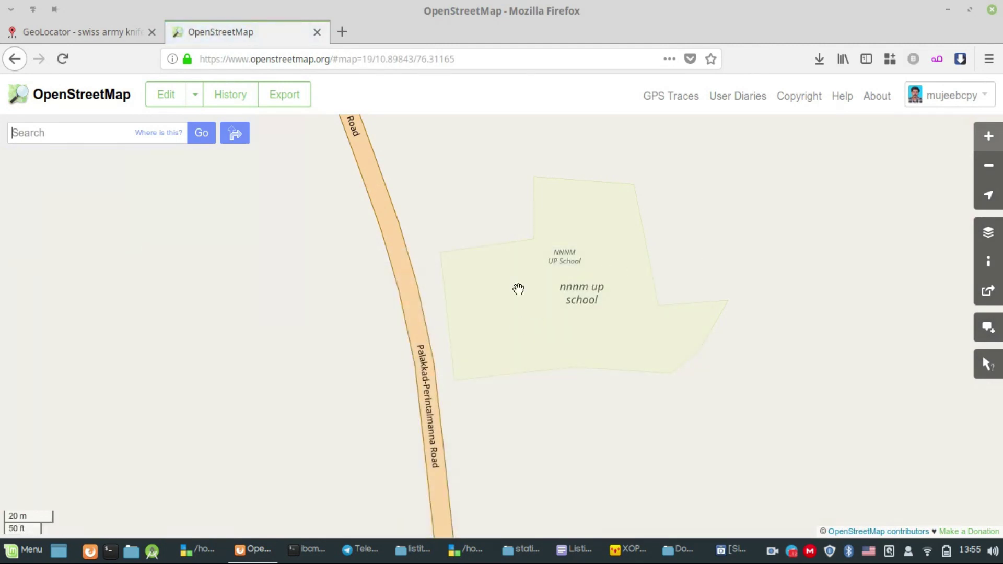
scroll(497, 288, "down", 2)
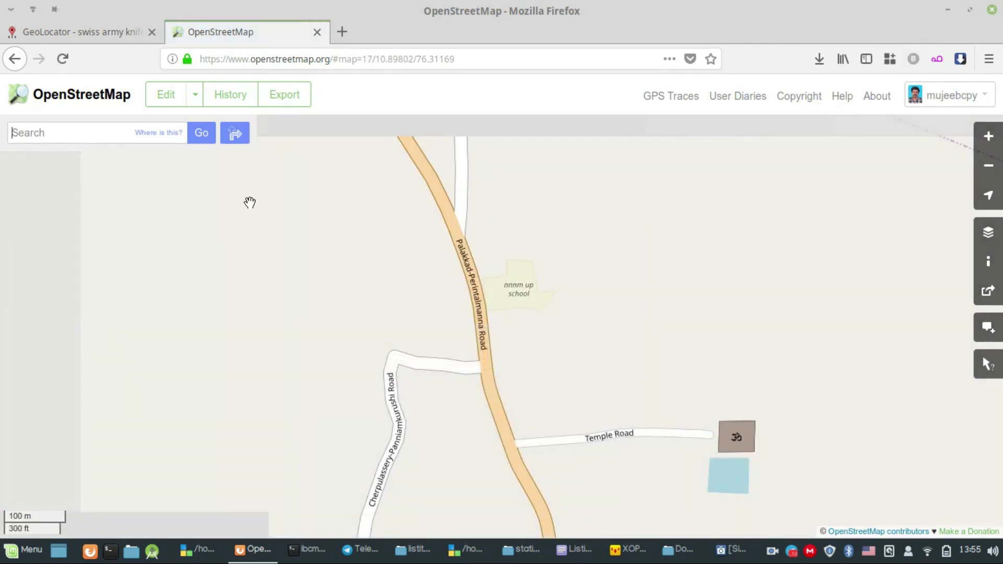
- Search OpenStreetMap for the copied coordinates 12° 37′ 33″ N, 74° 55′ 58.28″ E
left_click(55, 132)
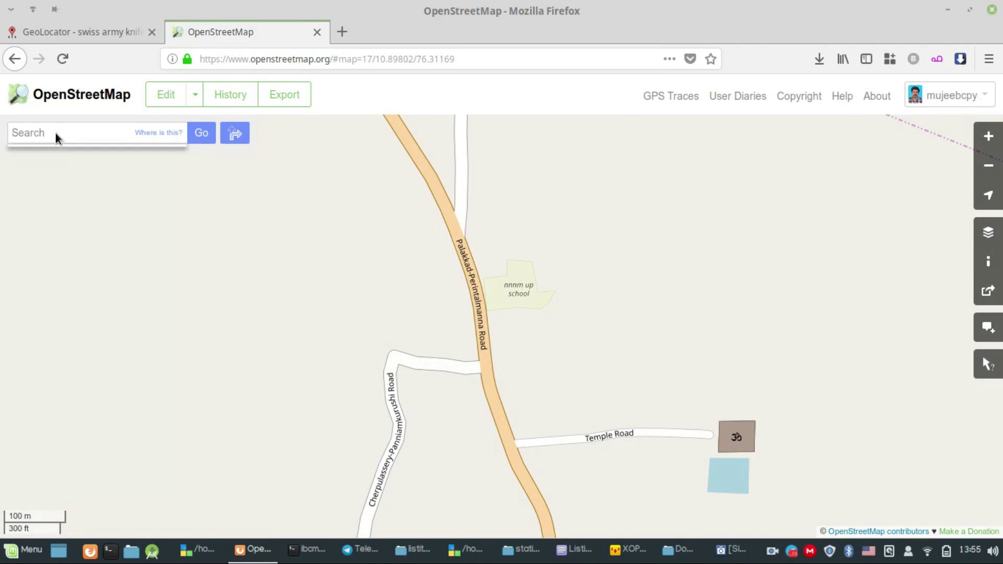
left_click(63, 32)
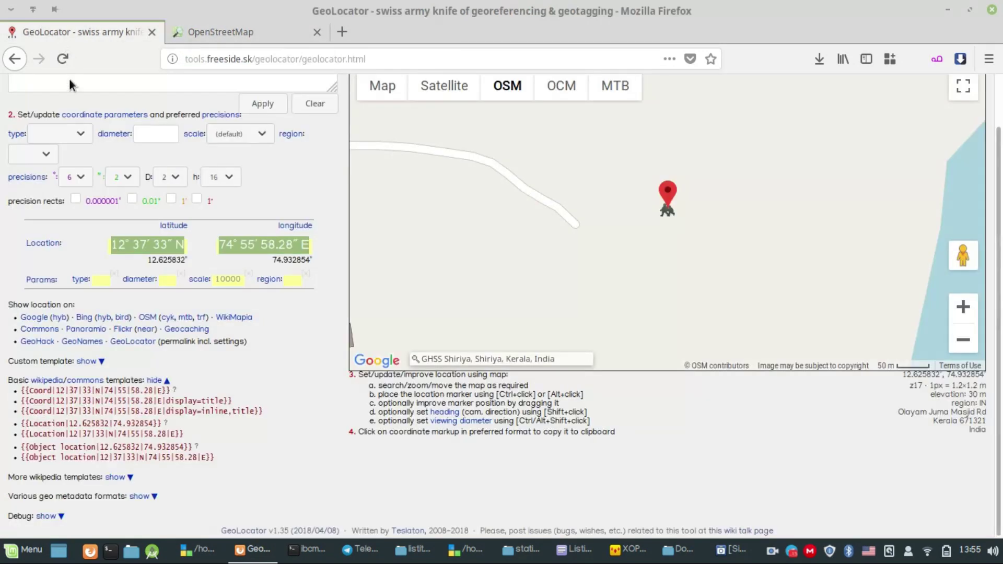
left_click(200, 36)
left_click(94, 129)
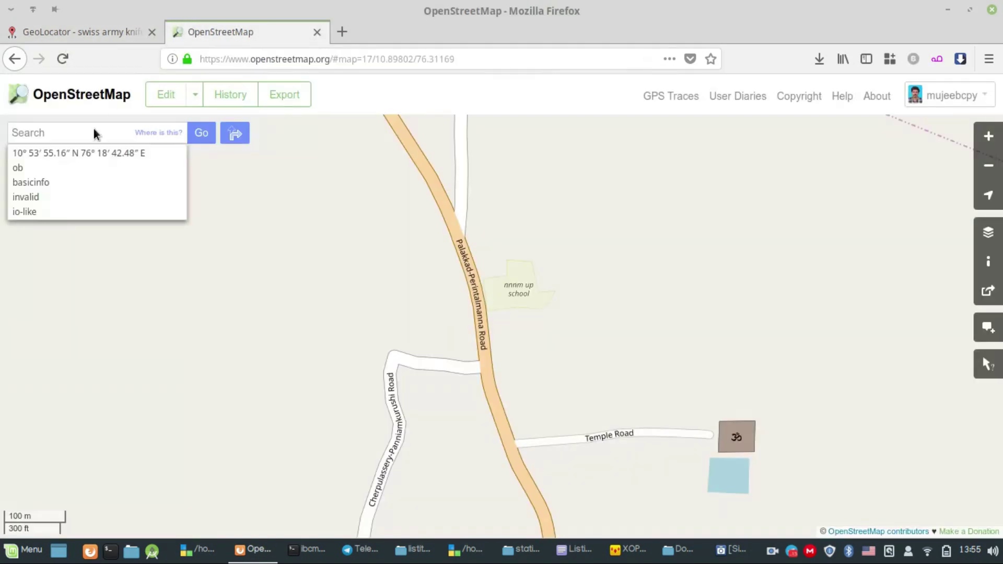
type("12° 37′ 33″ N  74° 55′ 58.28″ E")
left_click(199, 139)
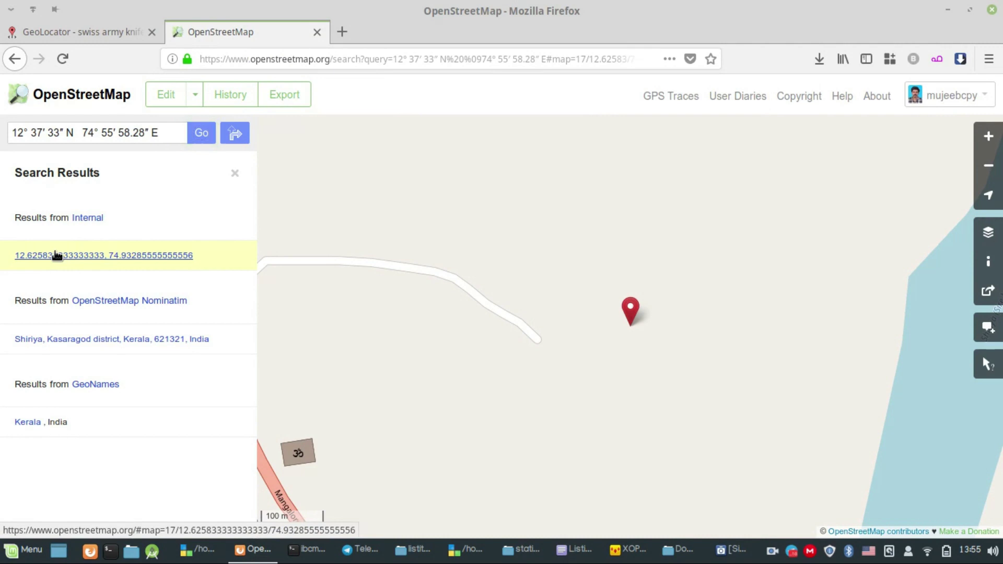
- Open the current map area in the iD editor and start editing
key("l")
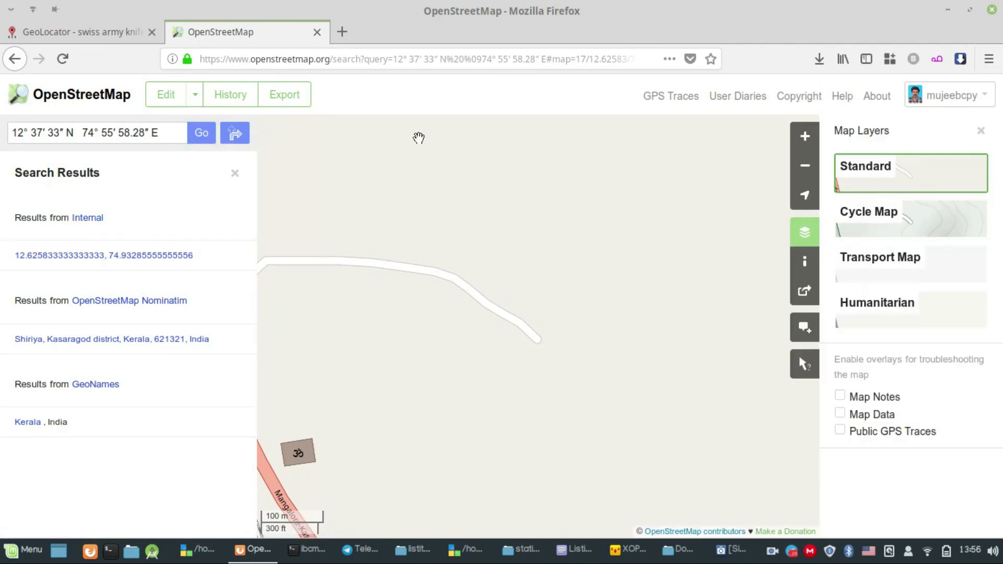
left_click(160, 102)
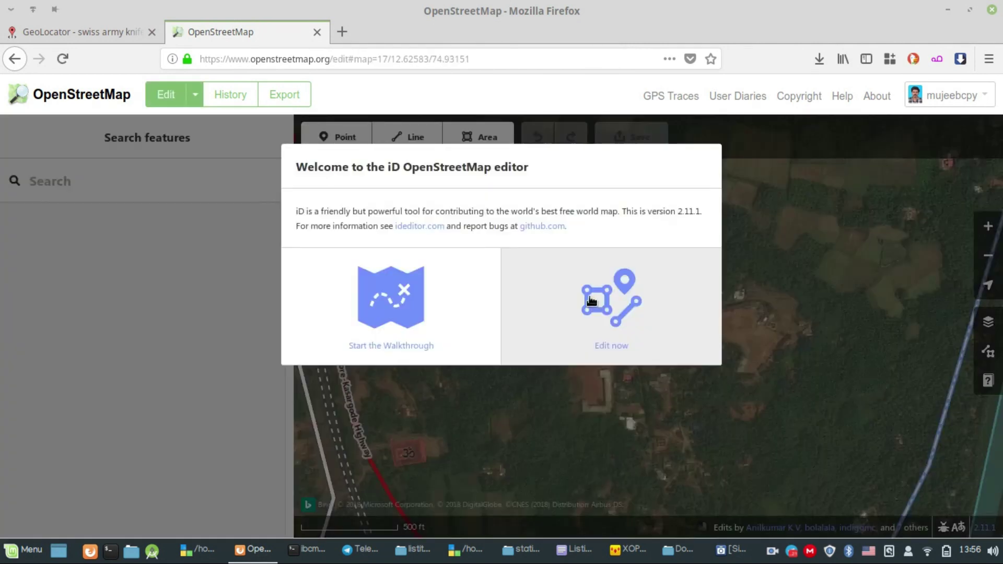
left_click(593, 302)
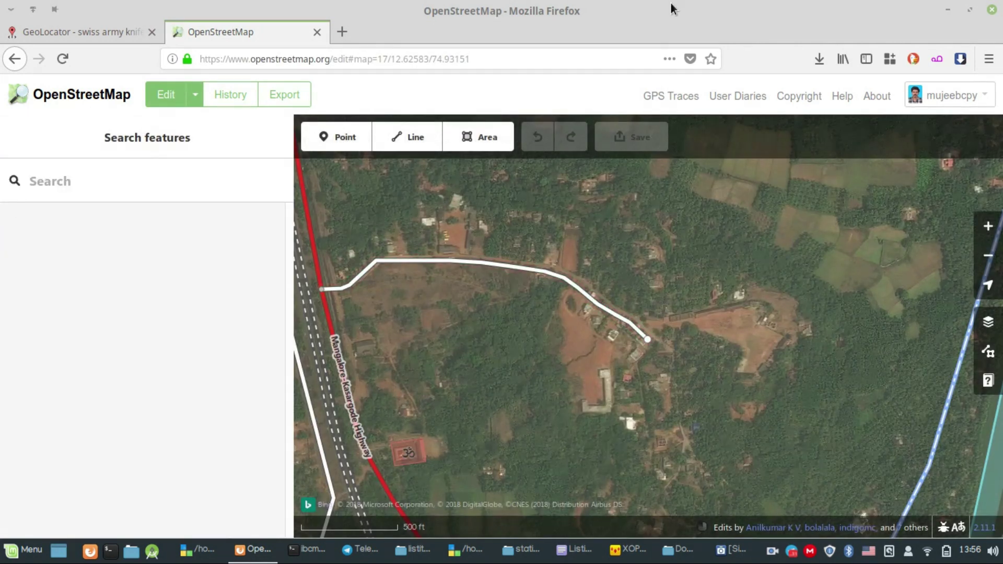
scroll(689, 293, "up", 2)
- Jump to the pasted school coordinates via feature search and begin a new area
left_click(124, 185)
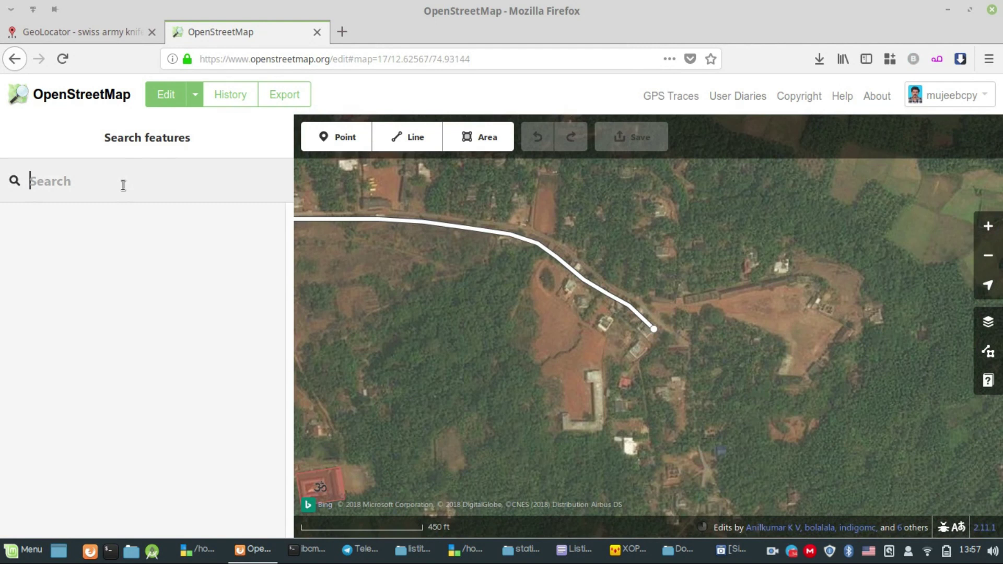
type("12° 37′ 33″ N\t74° 55′ 58.28″ E")
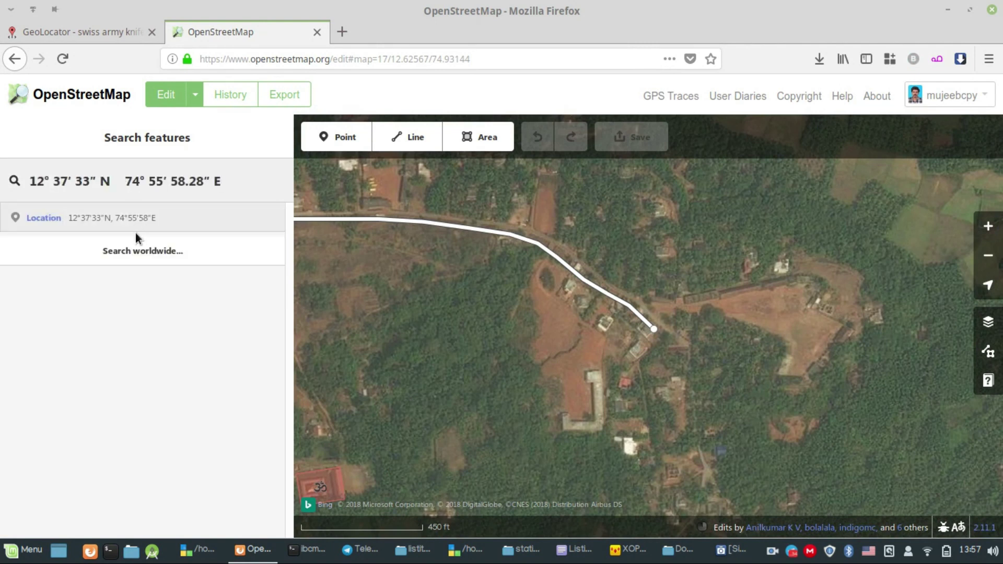
left_click(103, 218)
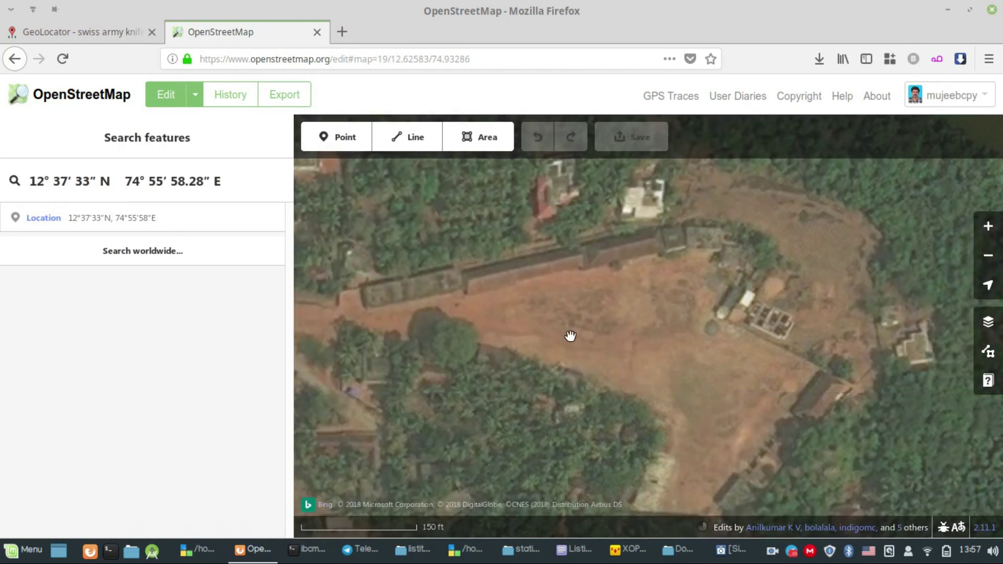
left_click_drag(584, 311, 579, 357)
scroll(580, 357, "down", 3)
key("3")
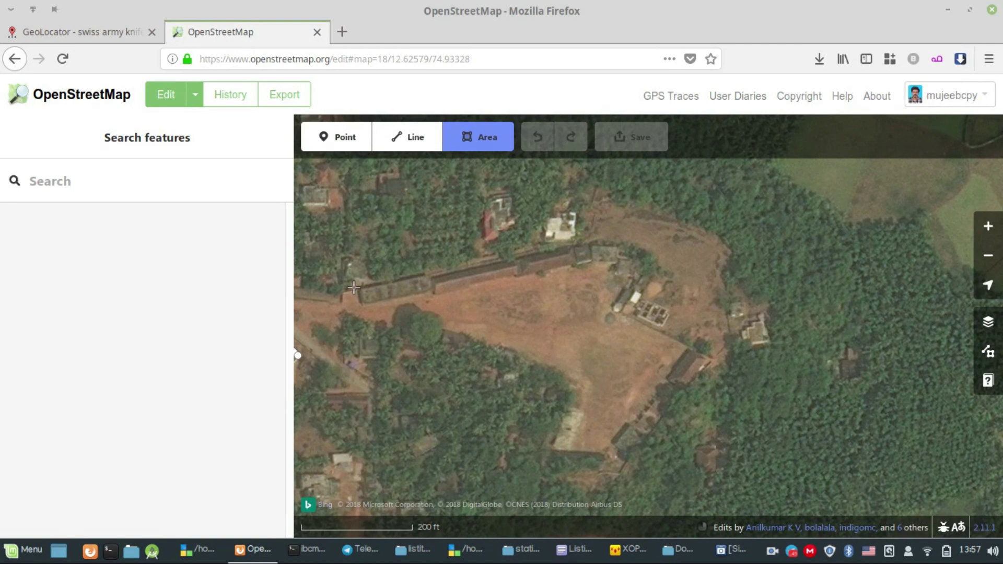
- Outline the school grounds with corners, adjusting one corner to fit the edge
left_click(353, 287)
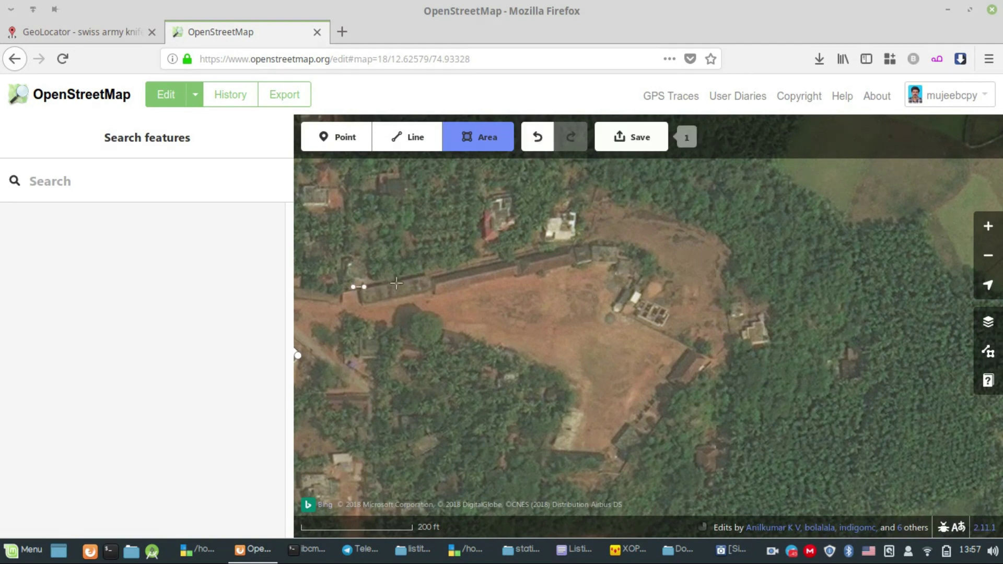
left_click(577, 240)
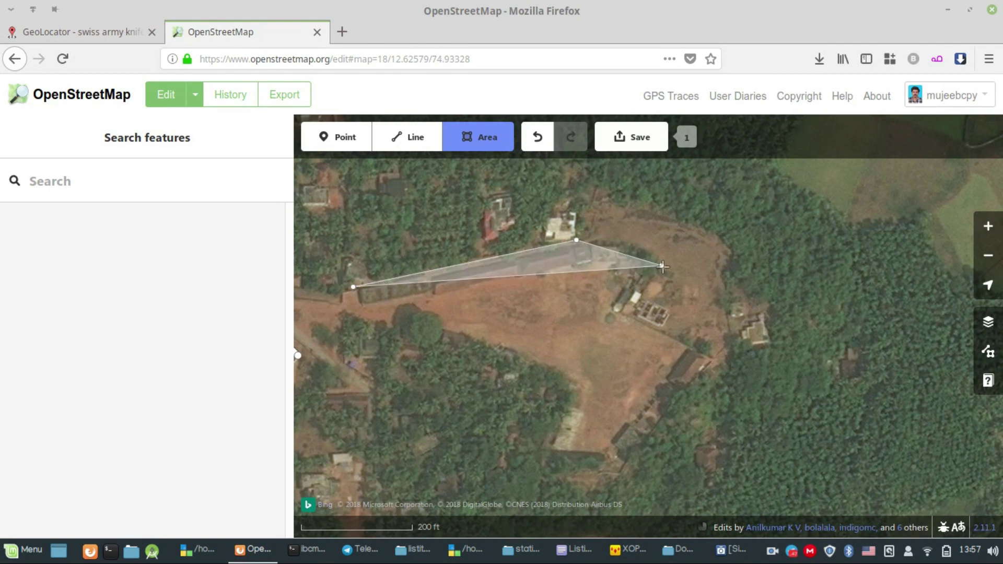
left_click(674, 278)
left_click(650, 305)
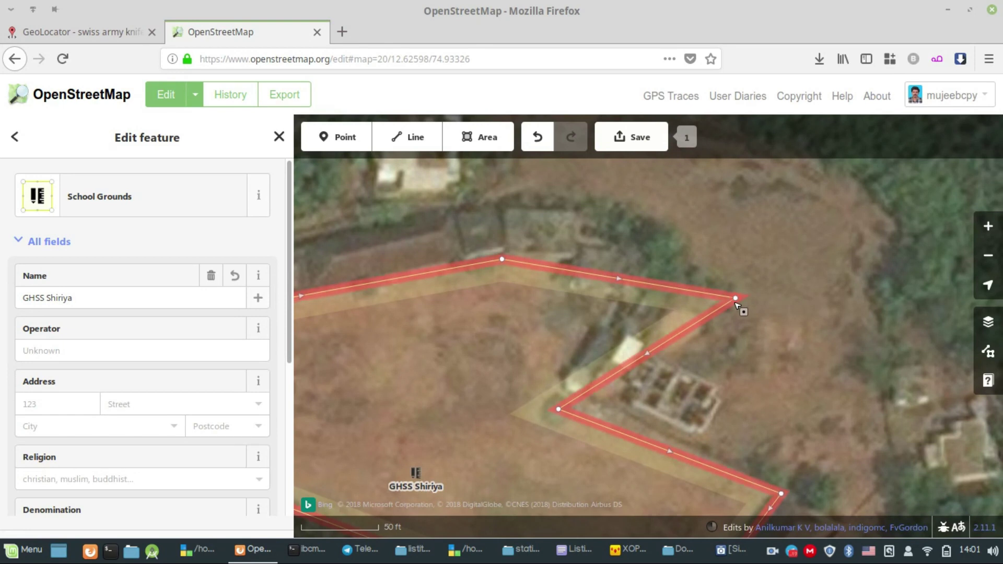
left_click_drag(736, 300, 589, 270)
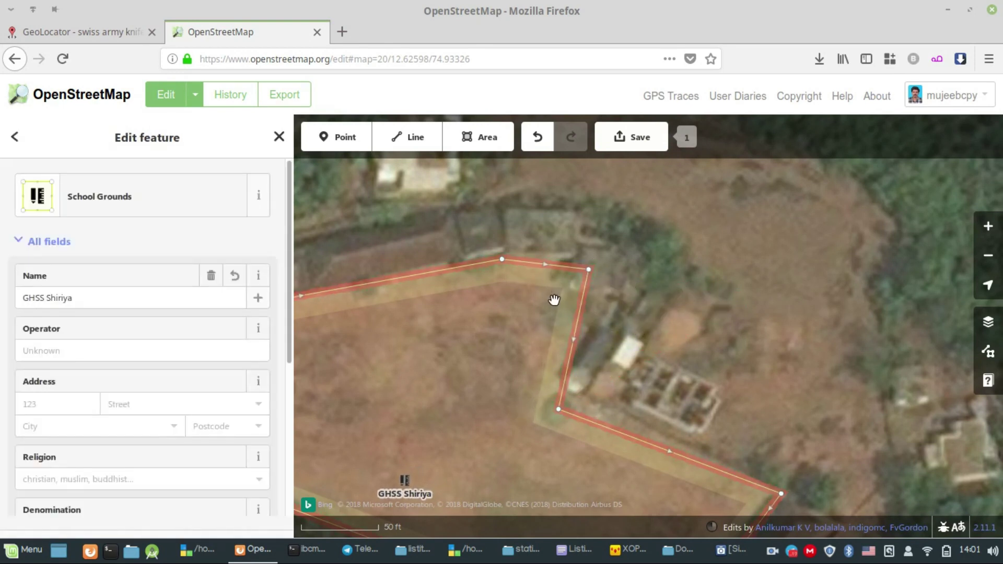
- Pan the map to bring the grounds' narrow western end into view
left_click_drag(457, 343, 731, 334)
left_click_drag(596, 351, 757, 349)
left_click_drag(486, 343, 672, 340)
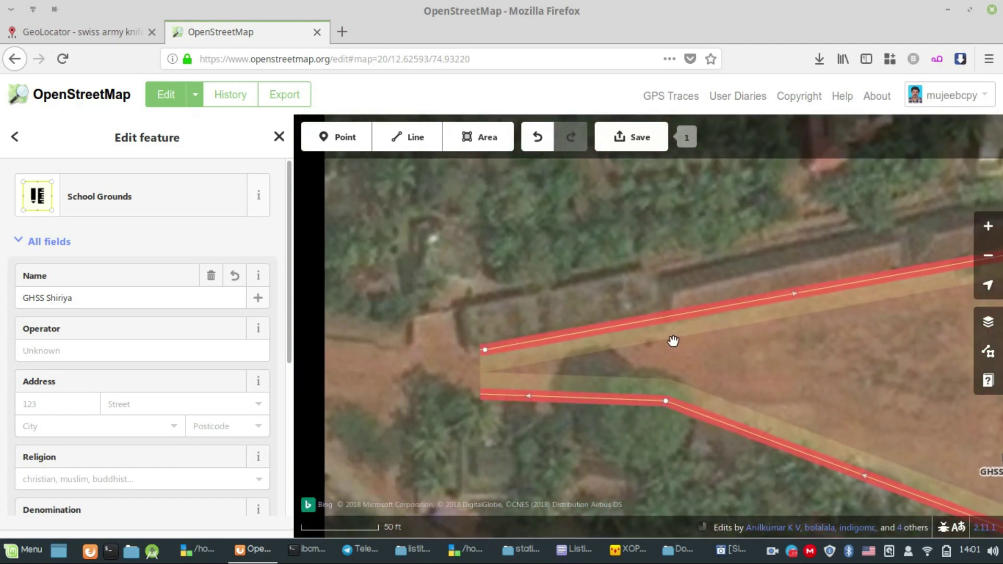
- Trace a new four-cornered area over the long roof at the grounds' western end
left_click(521, 314)
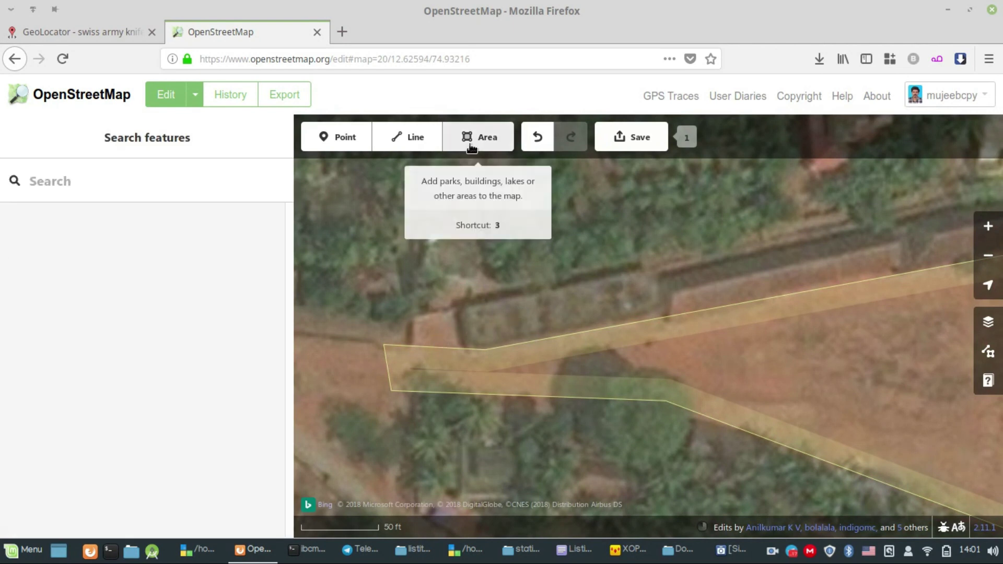
left_click(471, 148)
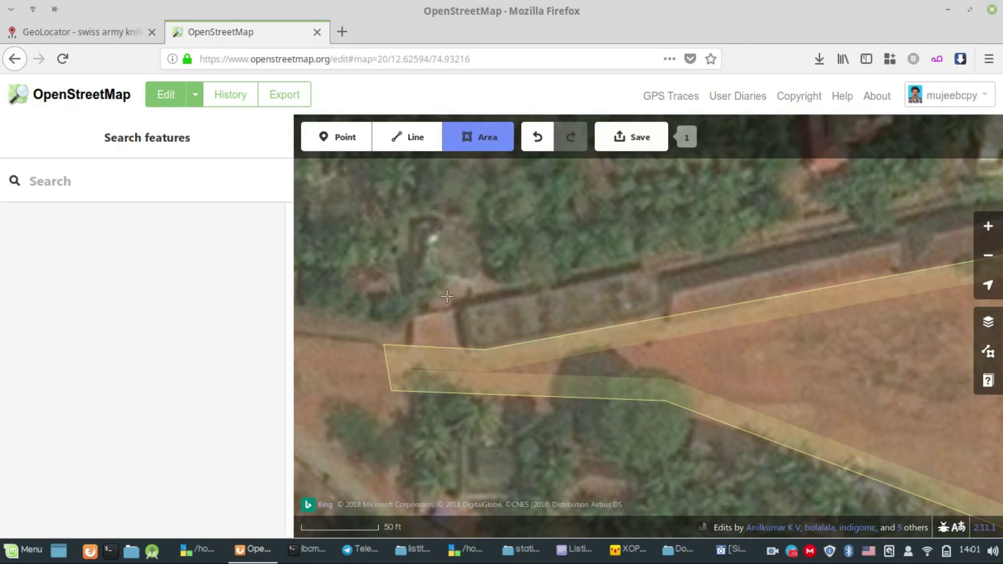
left_click_drag(449, 303, 572, 322)
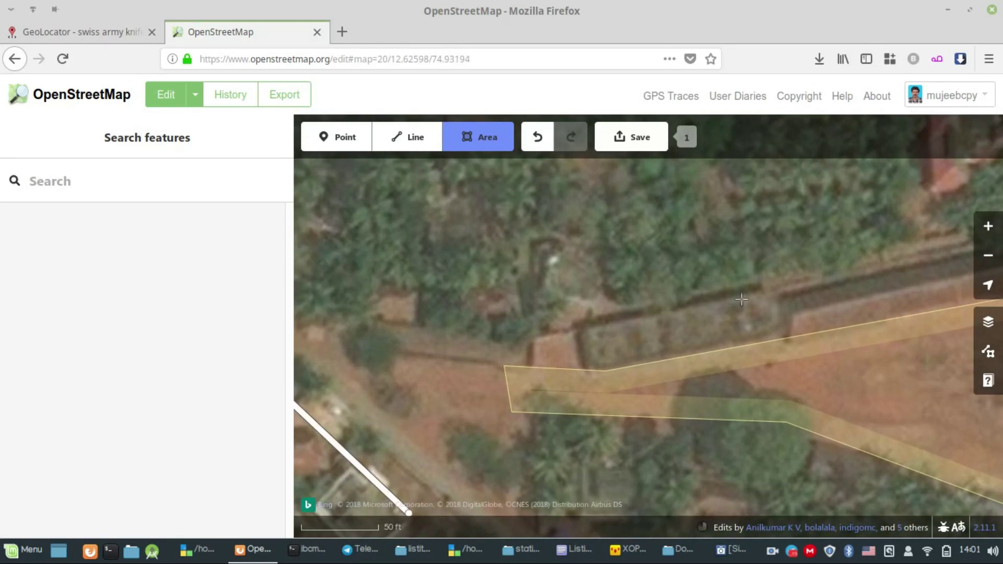
left_click_drag(675, 301, 558, 284)
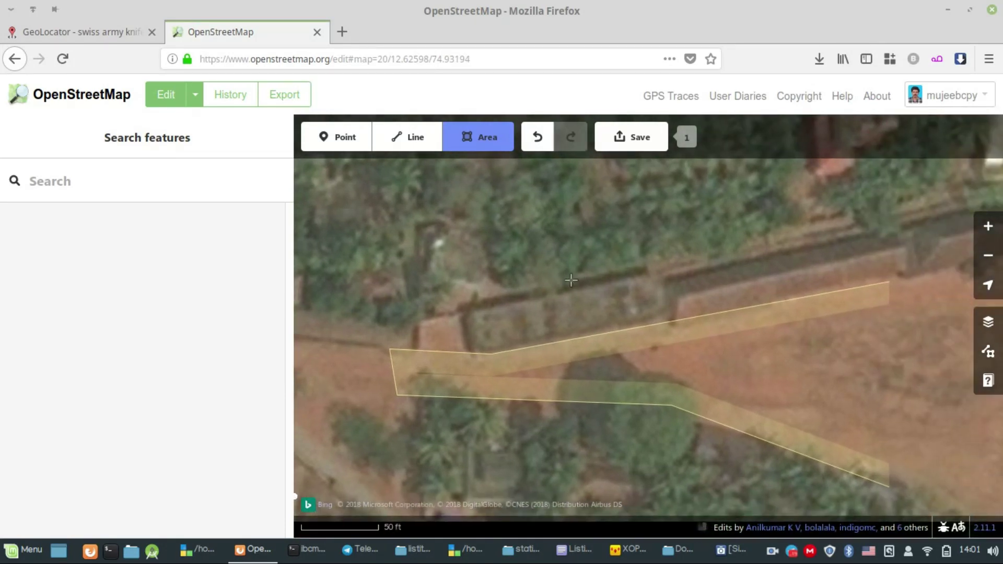
left_click(460, 300)
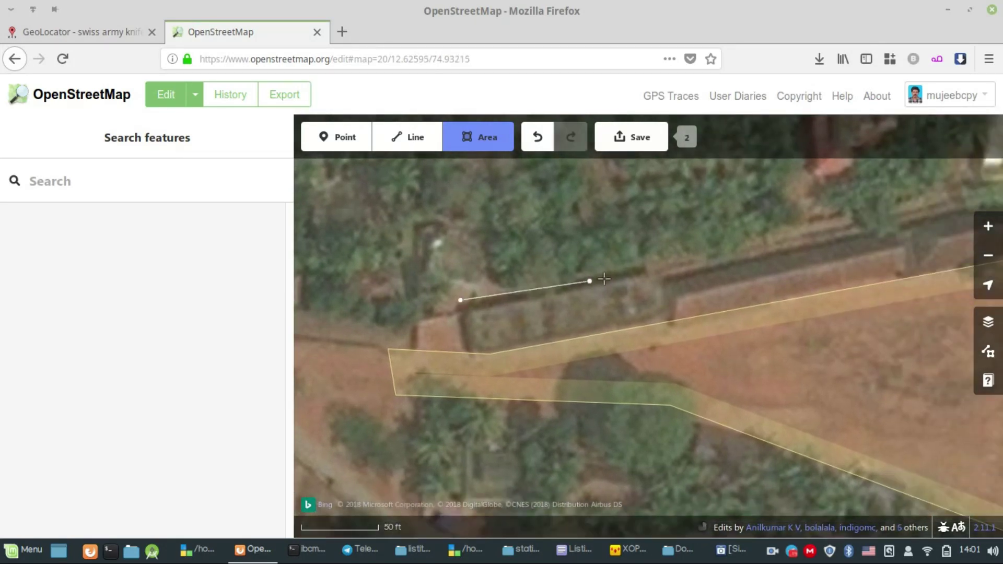
left_click(642, 261)
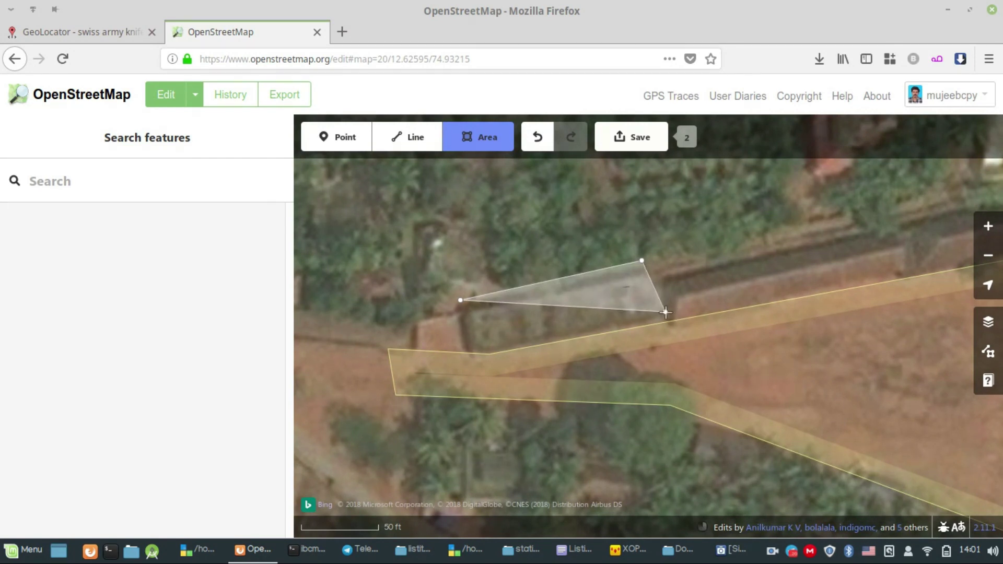
left_click(664, 313)
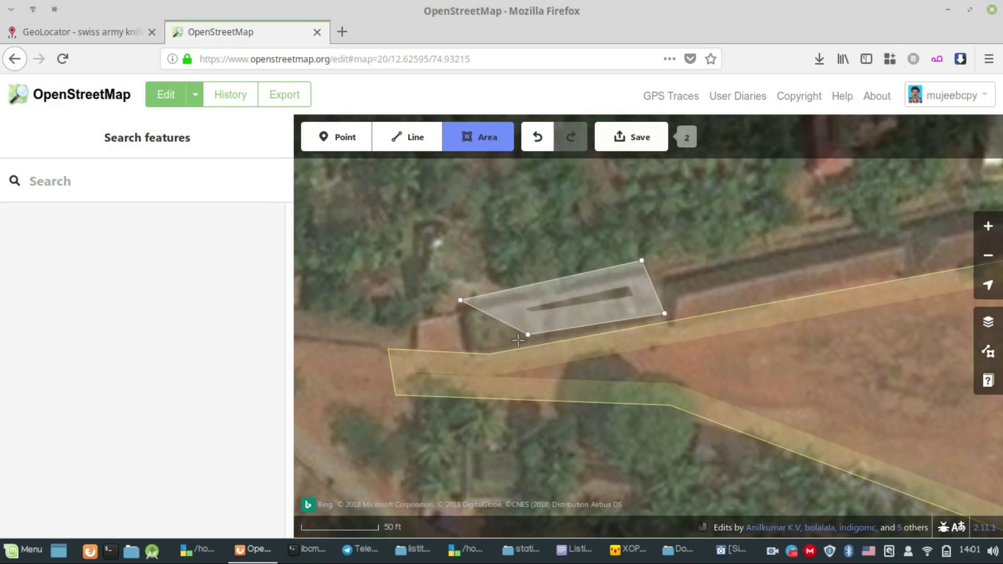
double_click(495, 353)
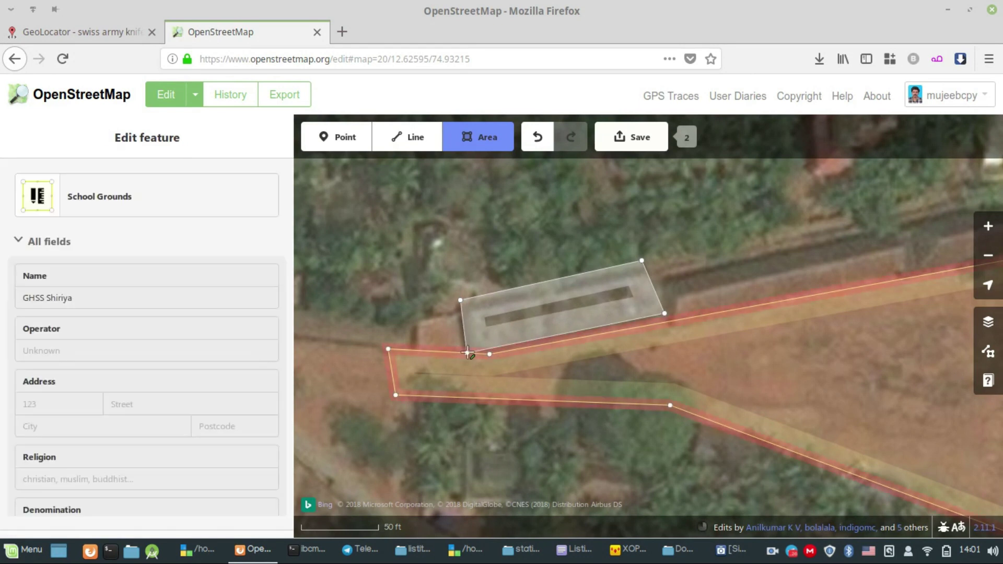
key("Escape")
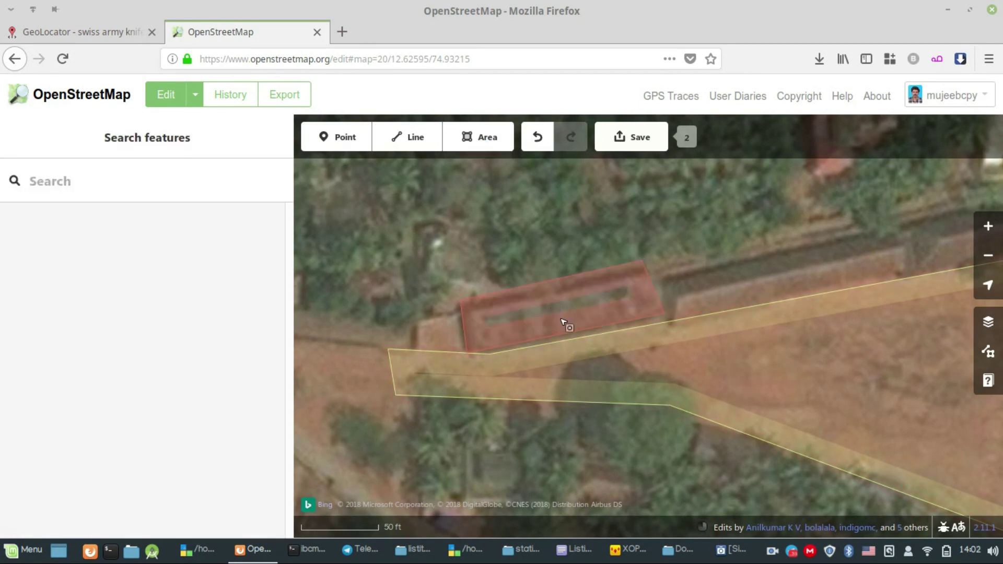
- Name the building area 'academic building, GHSS Shiriya'
left_click(566, 329)
left_click(533, 330)
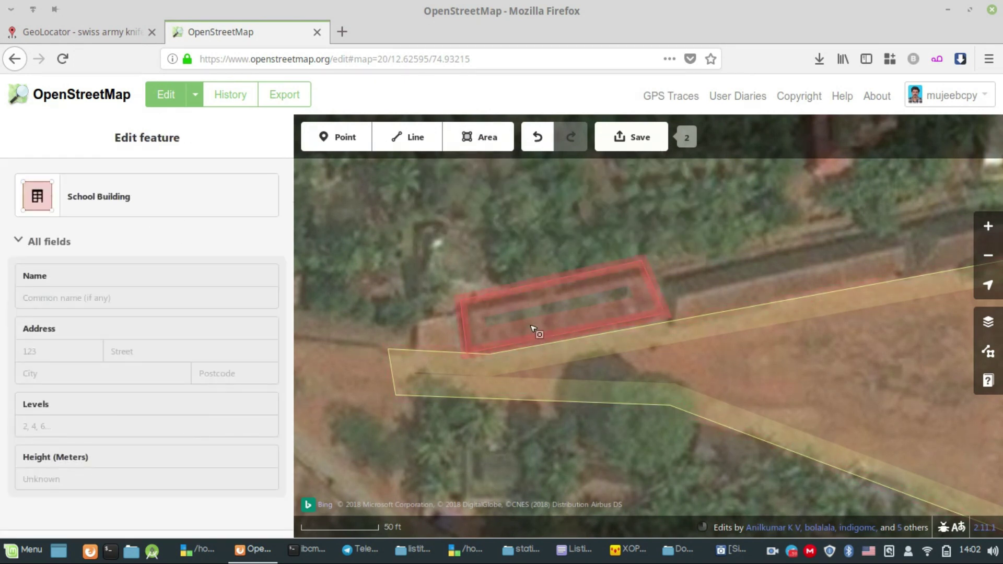
left_click(59, 296)
type("academic")
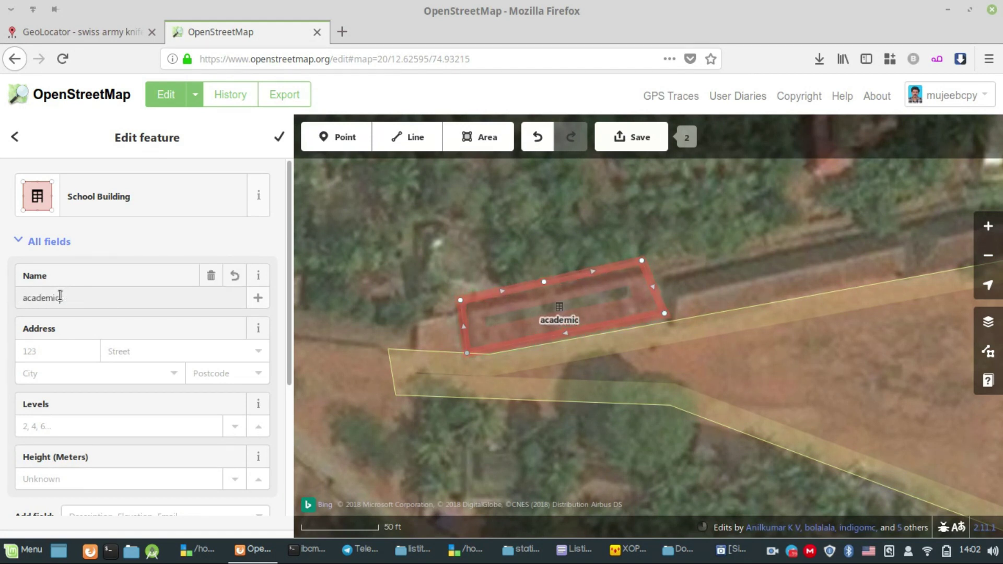
type(" building")
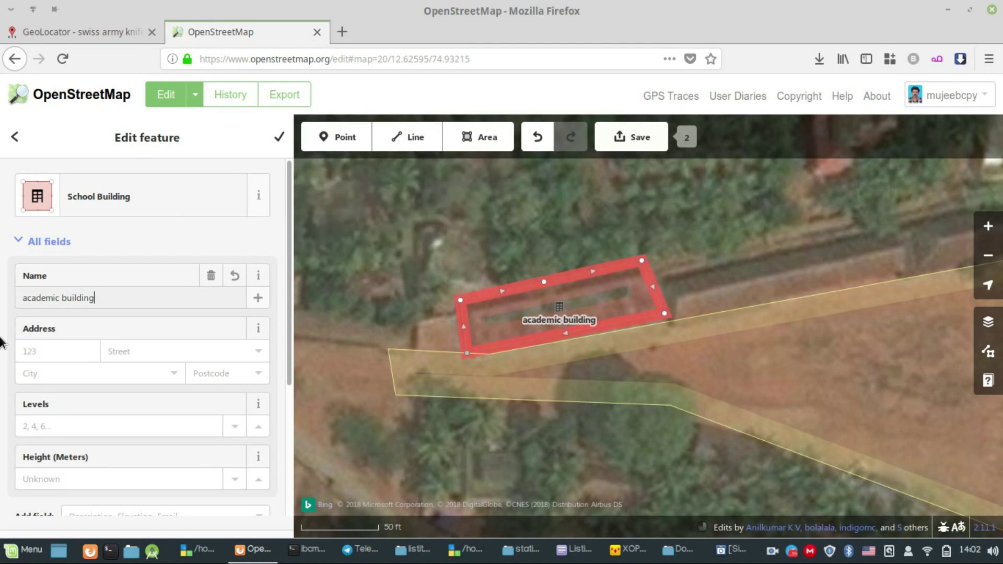
type(",")
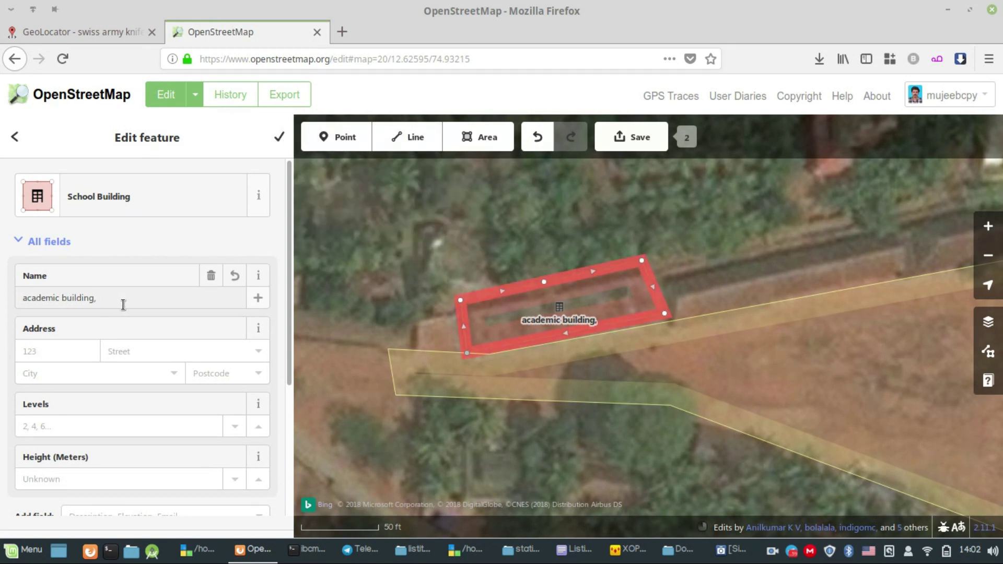
type(" GHSS Shiriya")
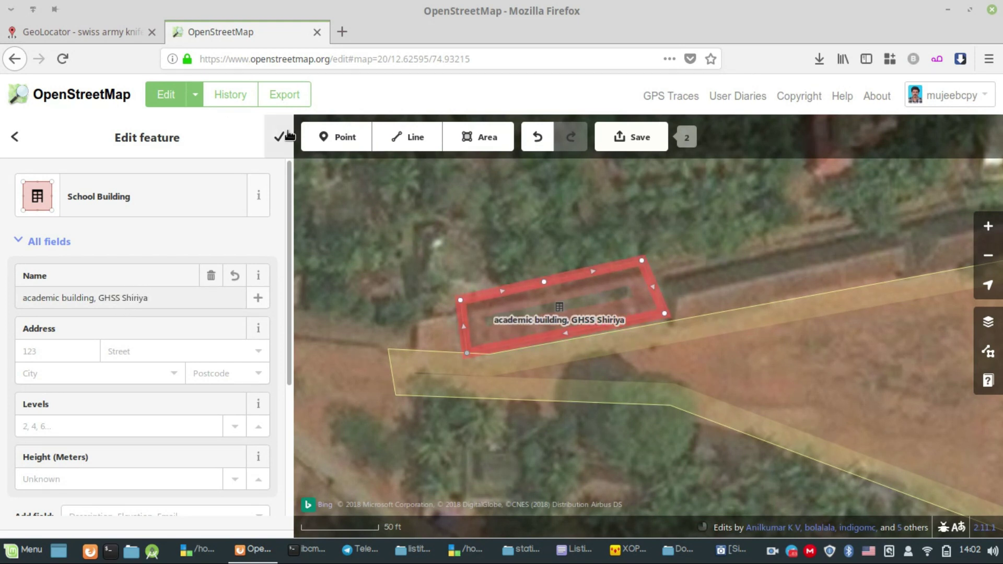
left_click(287, 136)
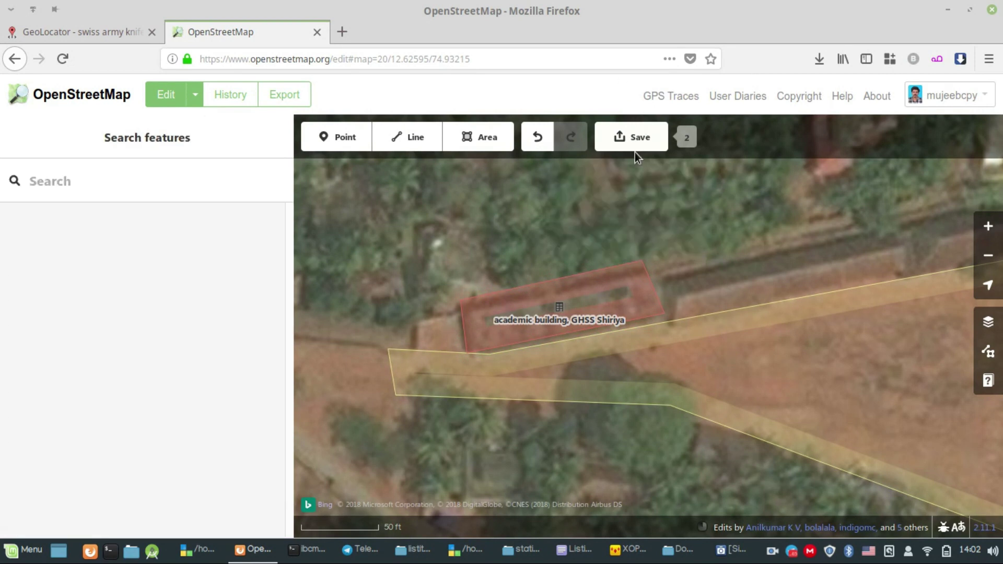
- Upload both edits with the changeset comment 'added ghss shiriya school'
left_click(632, 146)
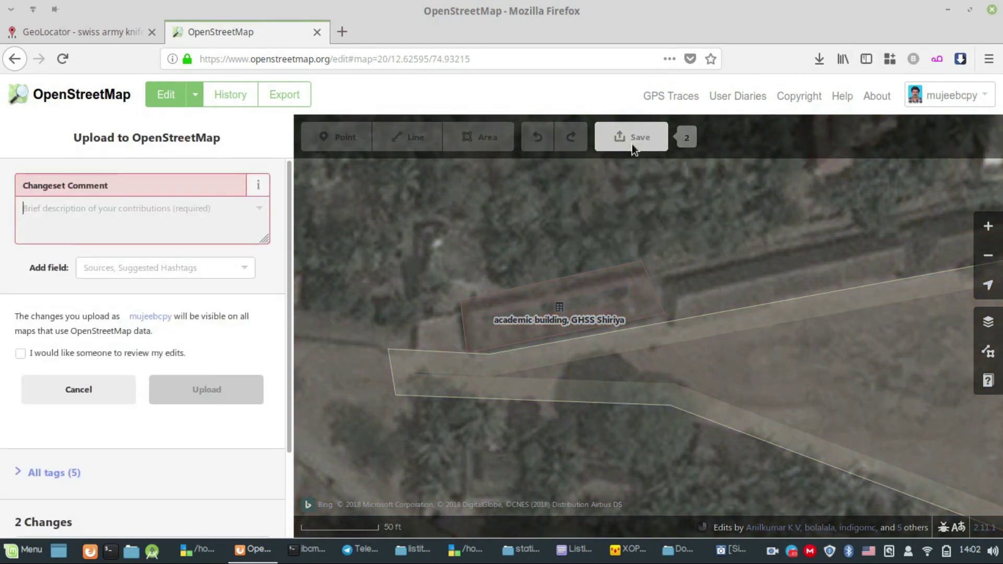
left_click(138, 207)
type("added shiriya school")
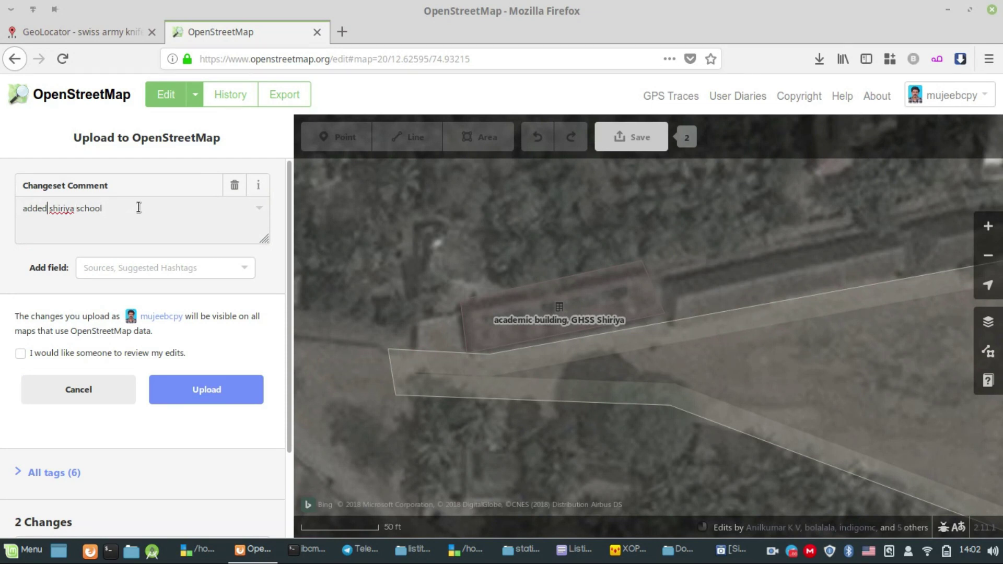
type("ghss")
left_click(203, 387)
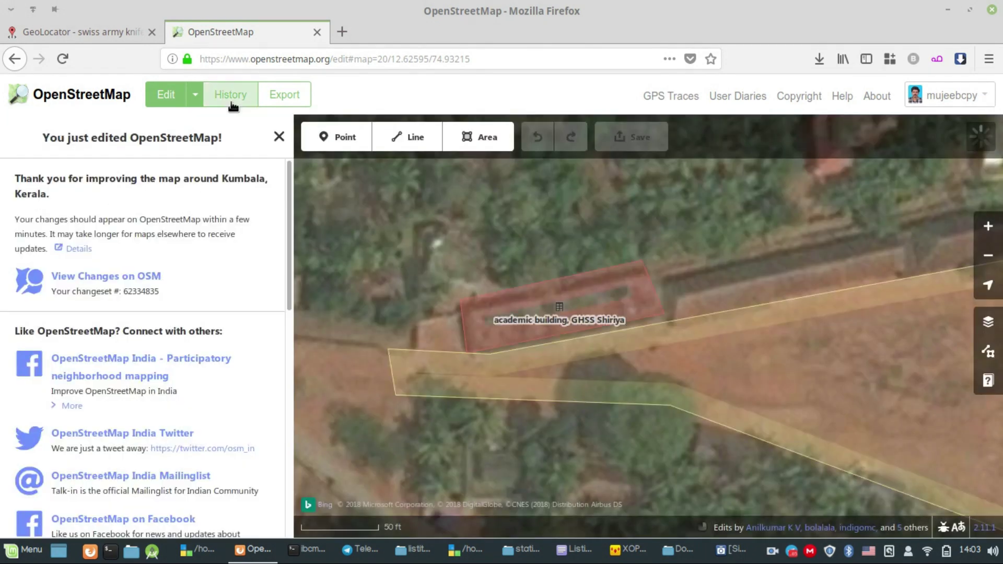
- Review the uploaded grounds and nearby road, then search the new area's type for 'school'
scroll(378, 332, "down", 2)
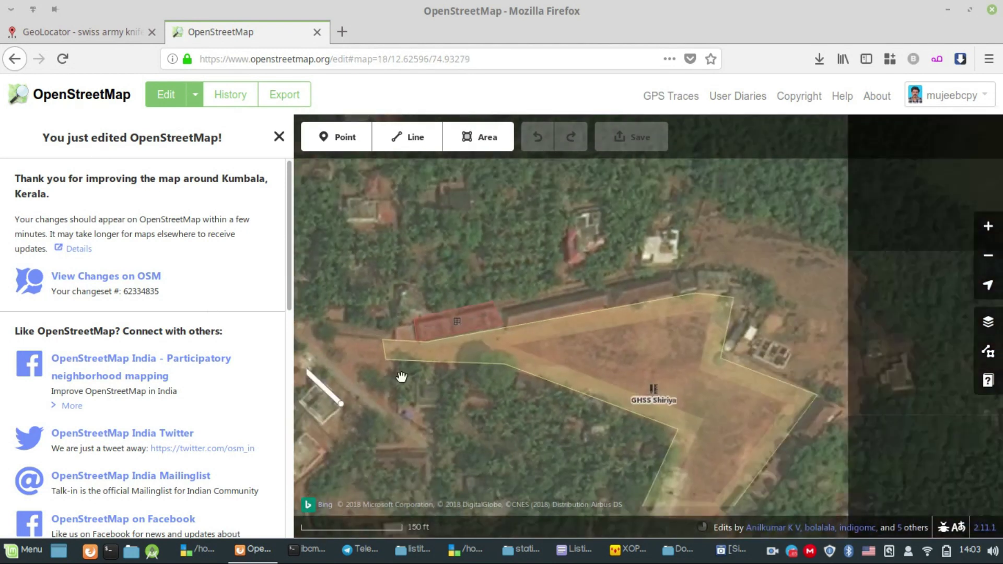
mouse_move(504, 443)
left_mouse_down()
mouse_move(555, 340)
mouse_move(665, 376)
left_mouse_up()
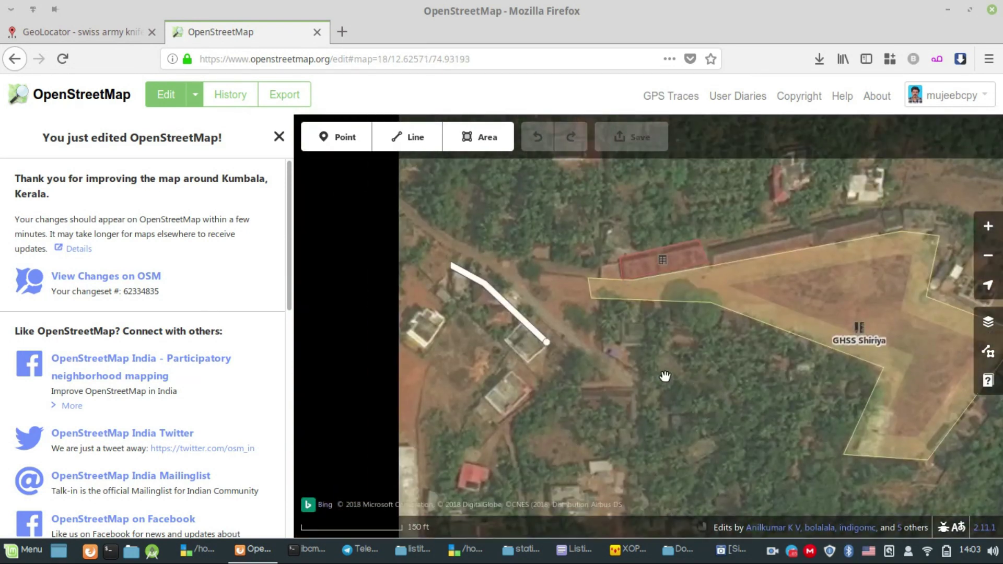
left_click_drag(521, 328, 625, 414)
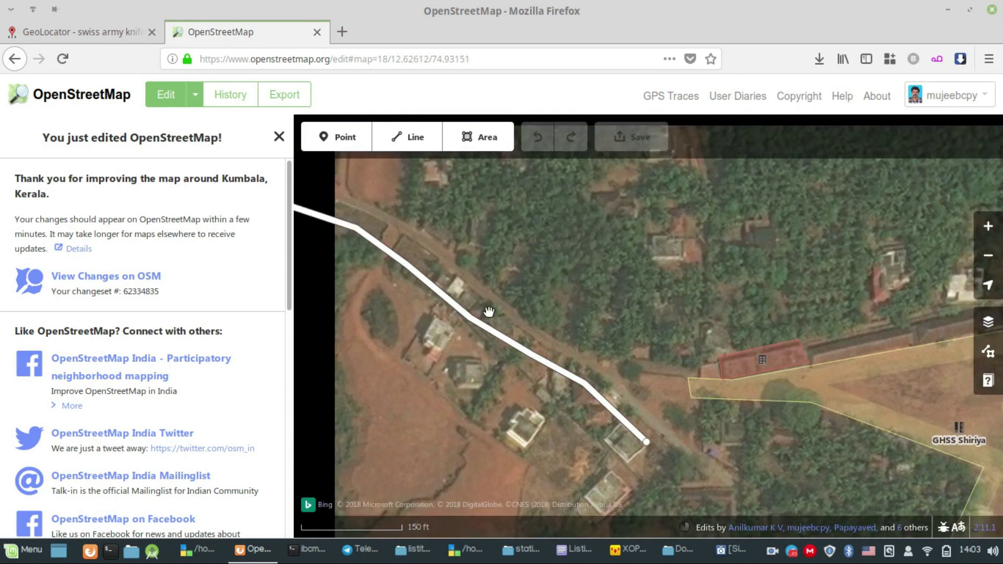
scroll(573, 309, "down", 1)
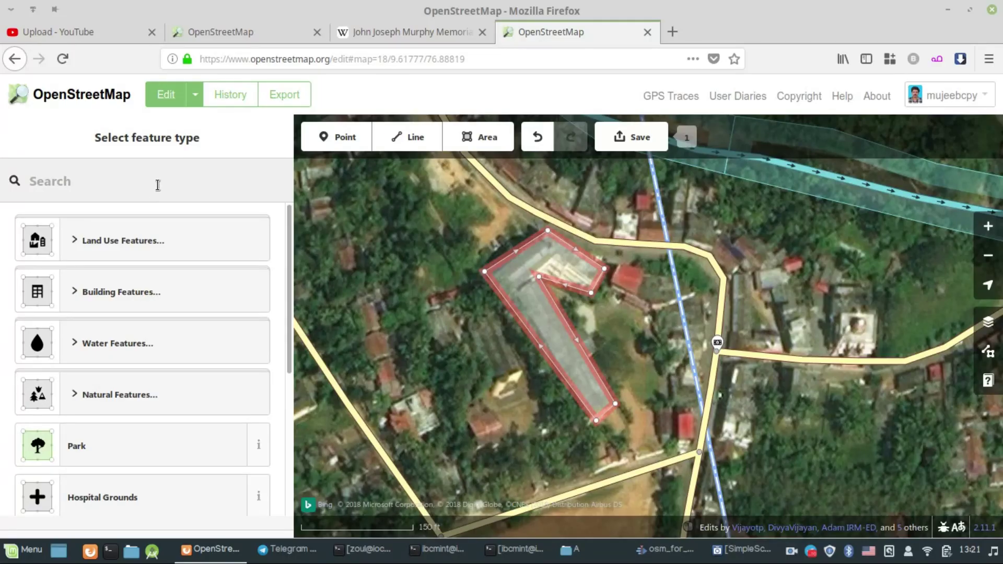
type("school")
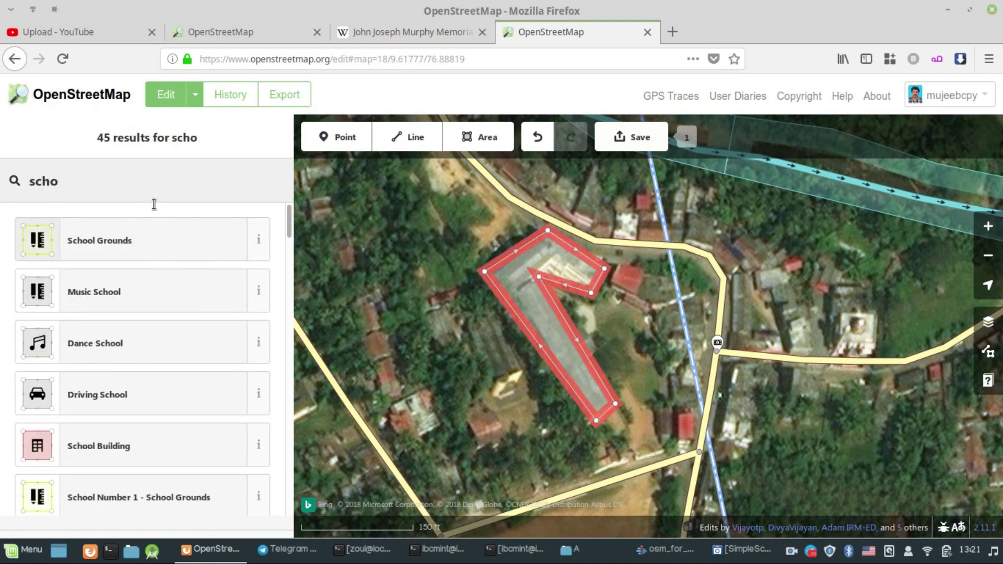
- Set the new area's type to School Grounds and show its full tag list
left_click(153, 238)
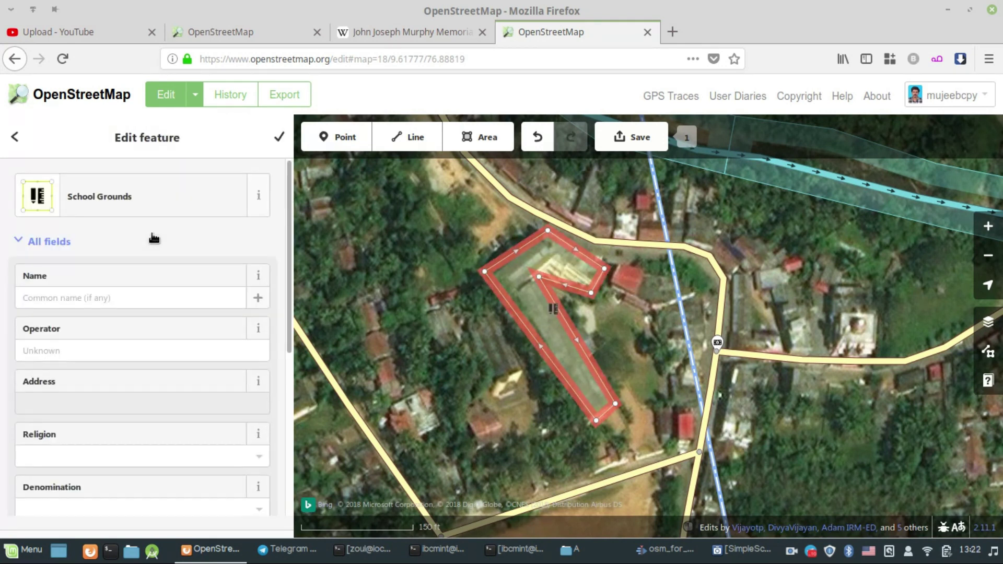
left_click(131, 295)
scroll(31, 395, "down", 4)
left_click(30, 394)
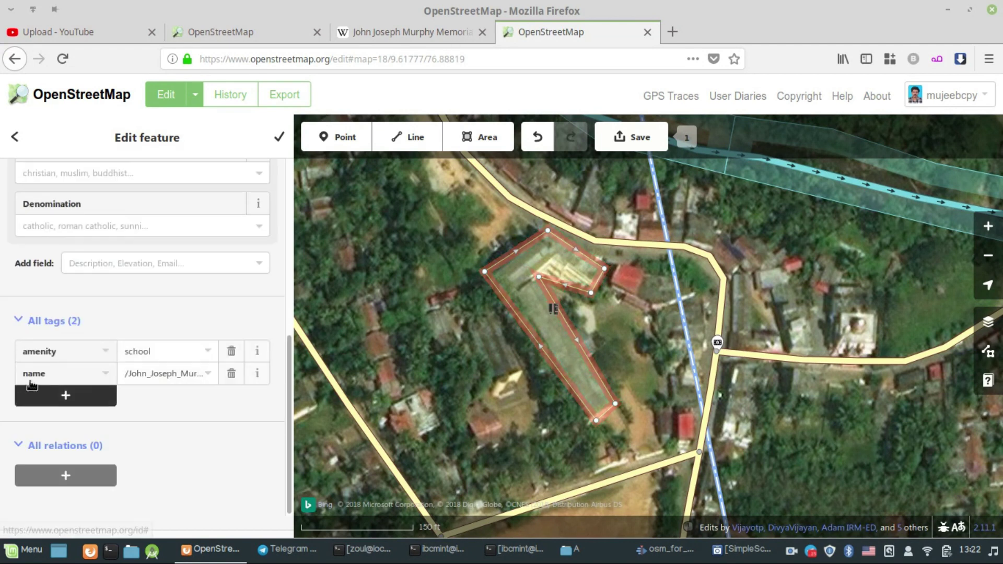
- Add a wikipedia tag whose value is the school's Wikipedia article address
left_click(85, 408)
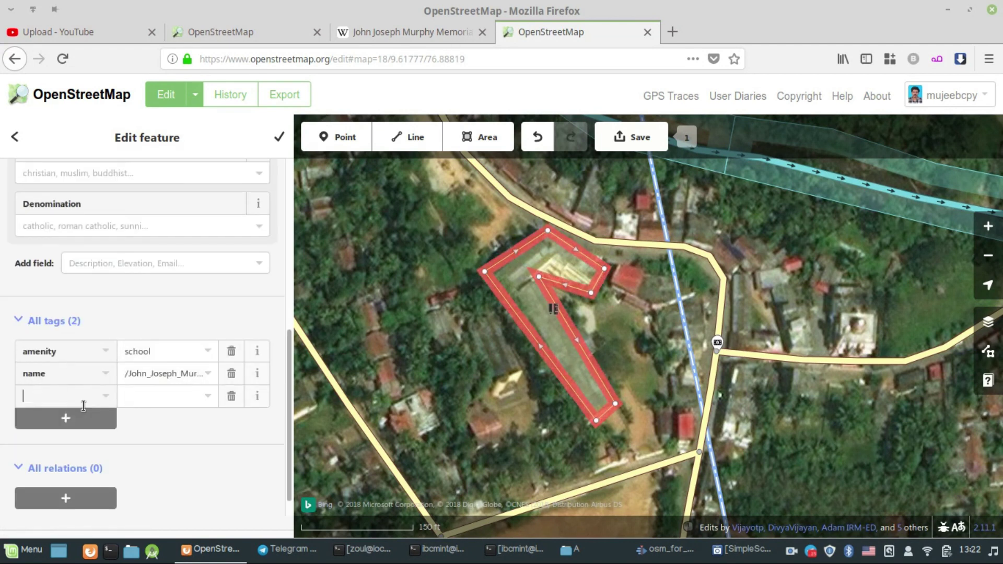
type("wiki")
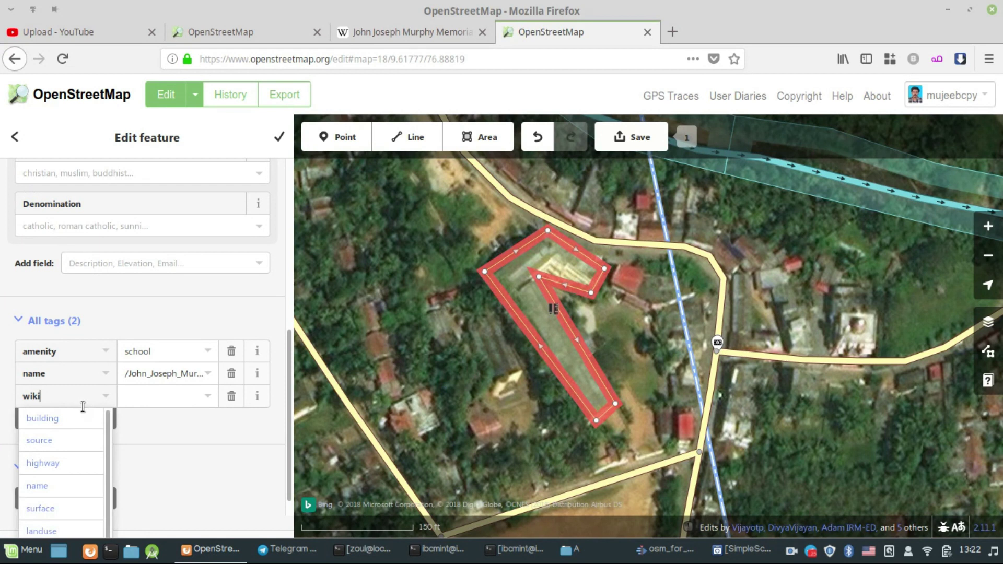
type("pedia")
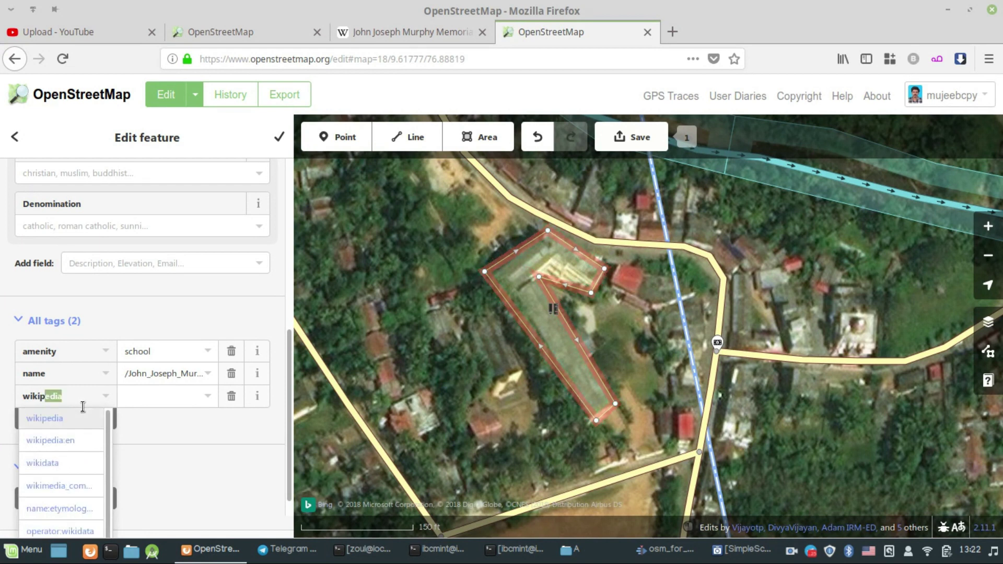
key("Tab")
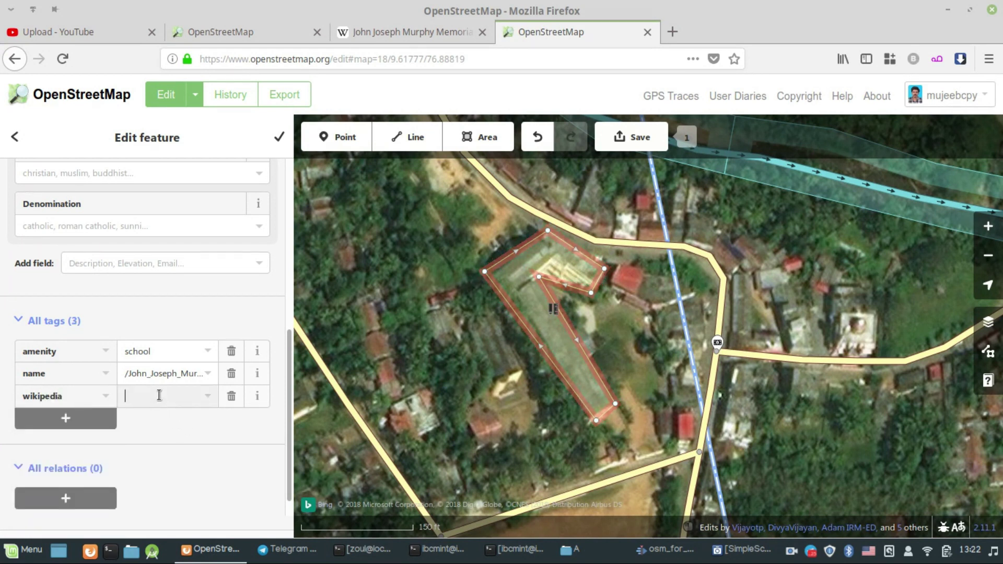
left_click(389, 41)
left_click(557, 58)
key("ctrl+a")
key("ctrl+c")
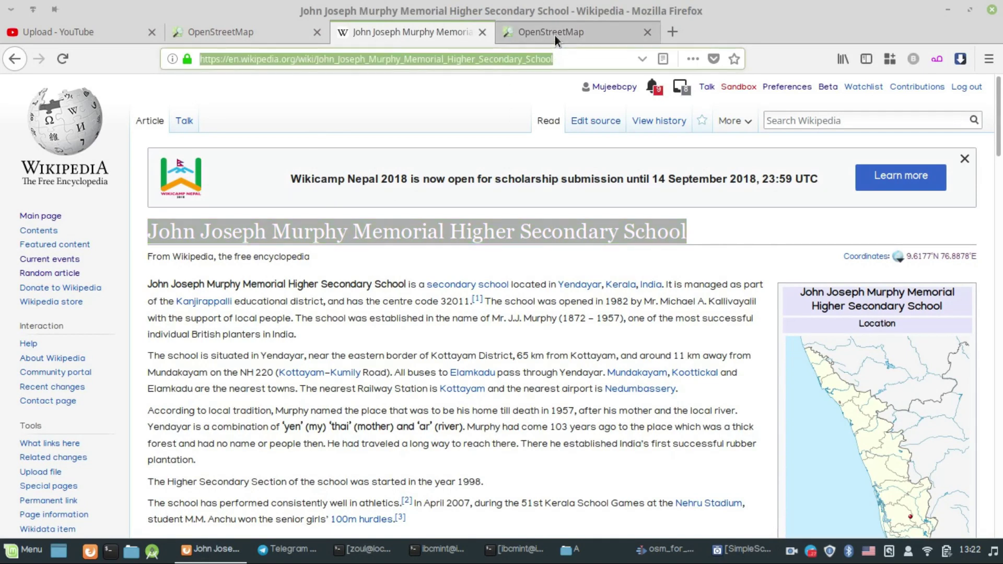
left_click(554, 34)
key("ctrl+v")
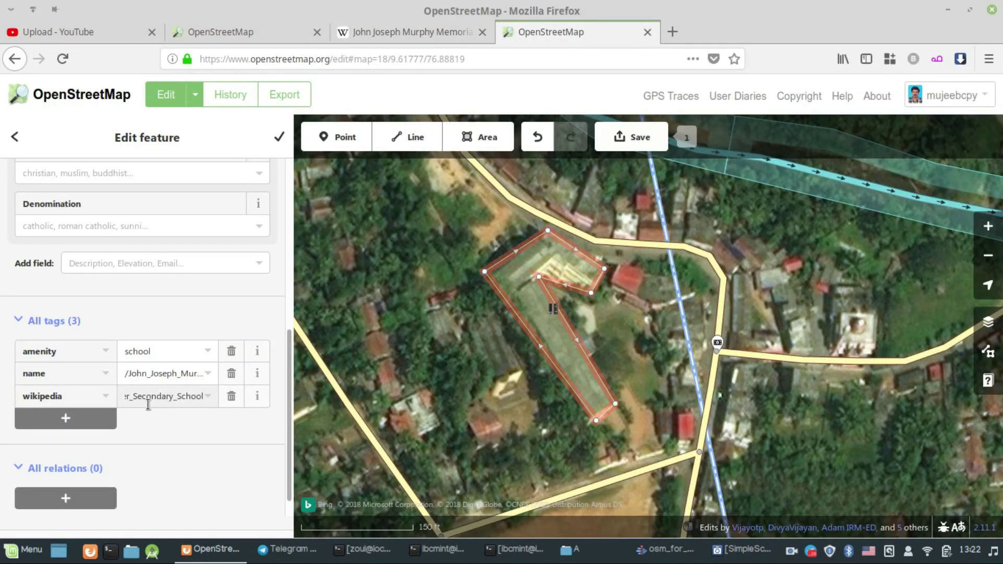
left_click(82, 416)
- Add another tag row with the key 'wikidata'
scroll(82, 416, "down", 3)
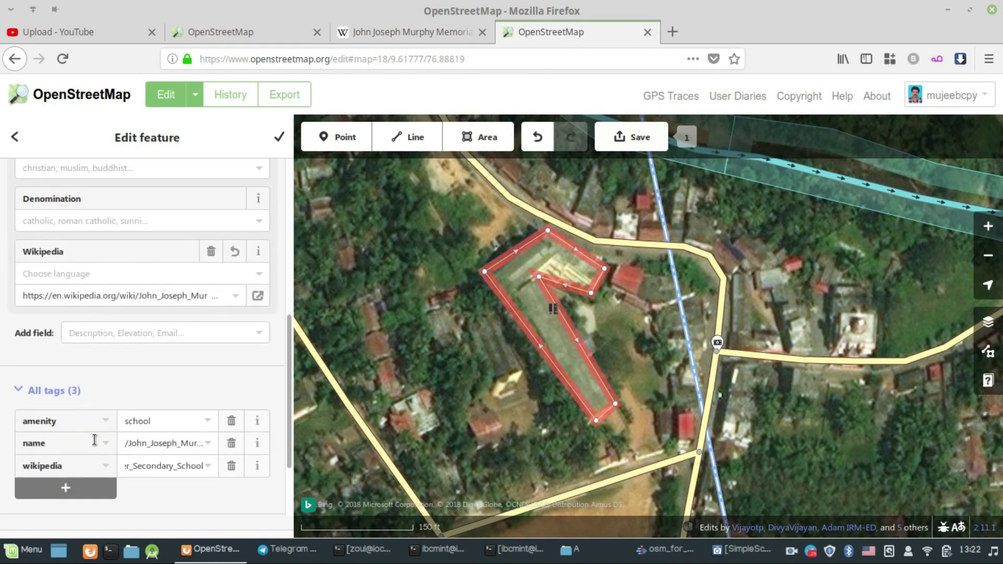
left_click(92, 420)
type("wikida")
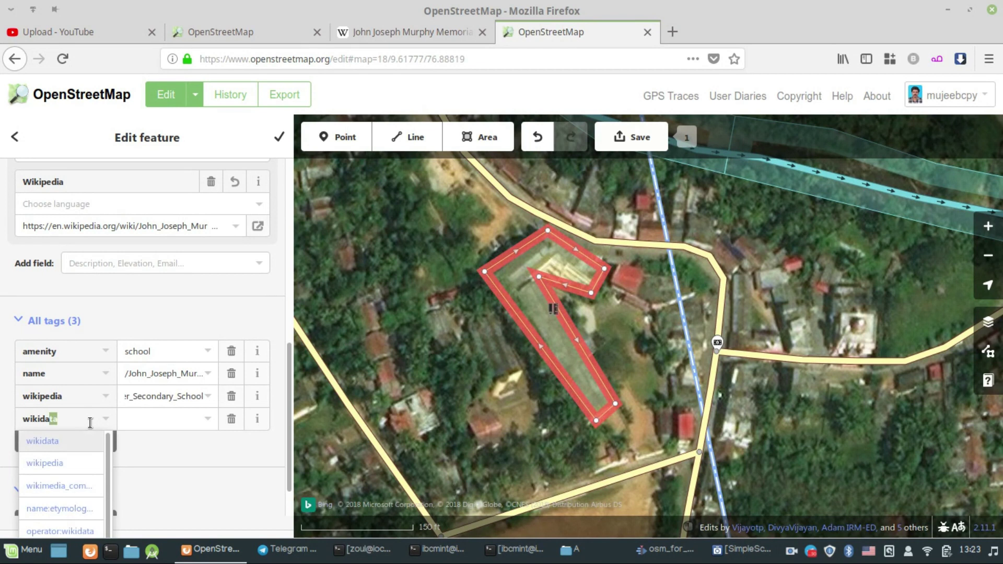
- Add a wikidata key and copy the ID Q6242216 from the article's Wikidata item
left_click(71, 442)
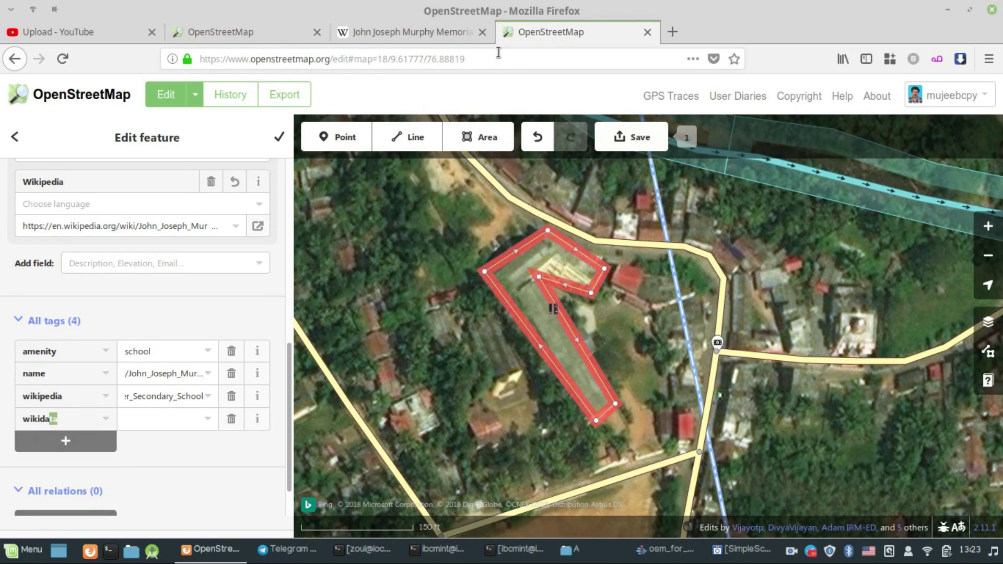
left_click(437, 33)
scroll(79, 394, "down", 5)
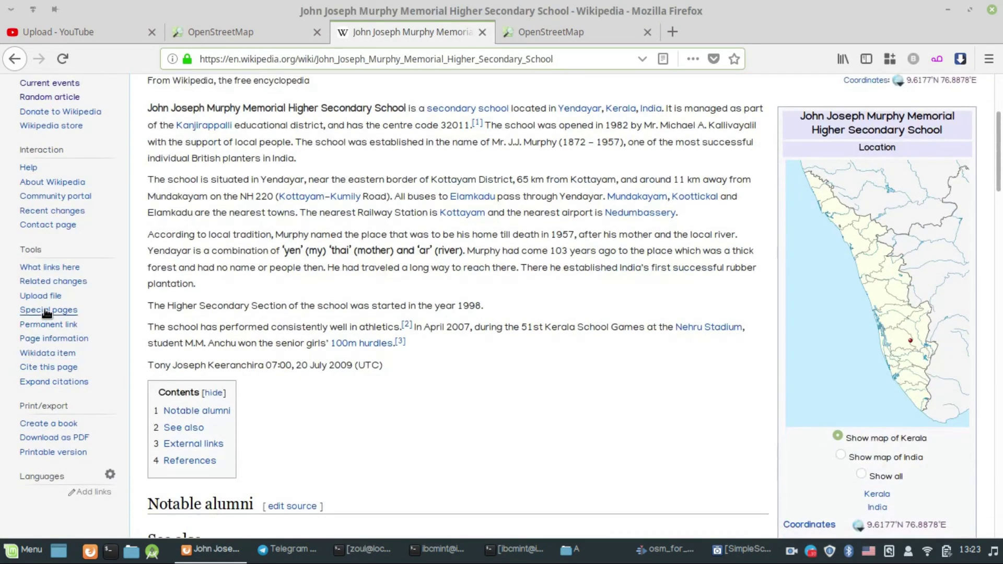
left_click(48, 355)
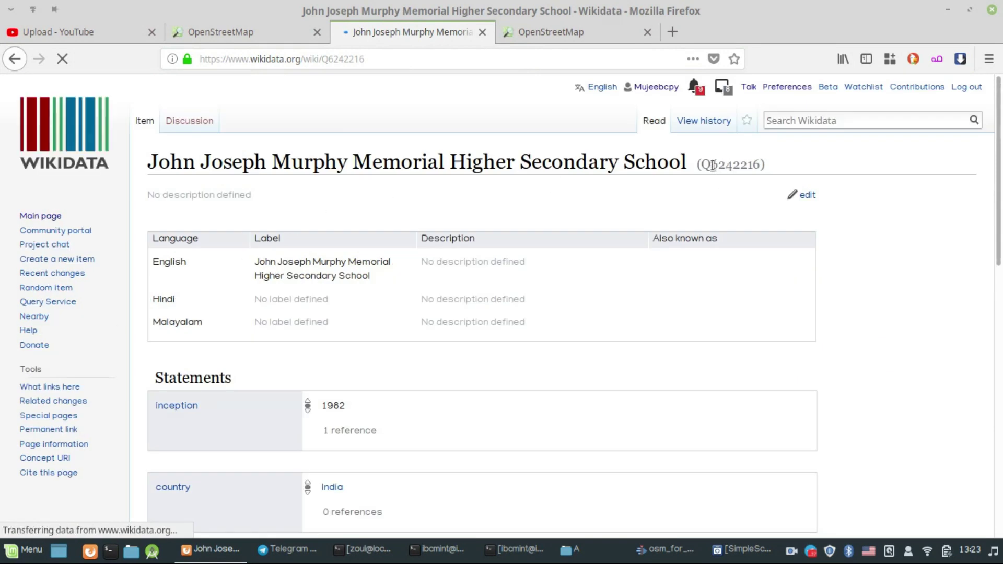
left_click_drag(736, 165, 764, 169)
key("ctrl+c")
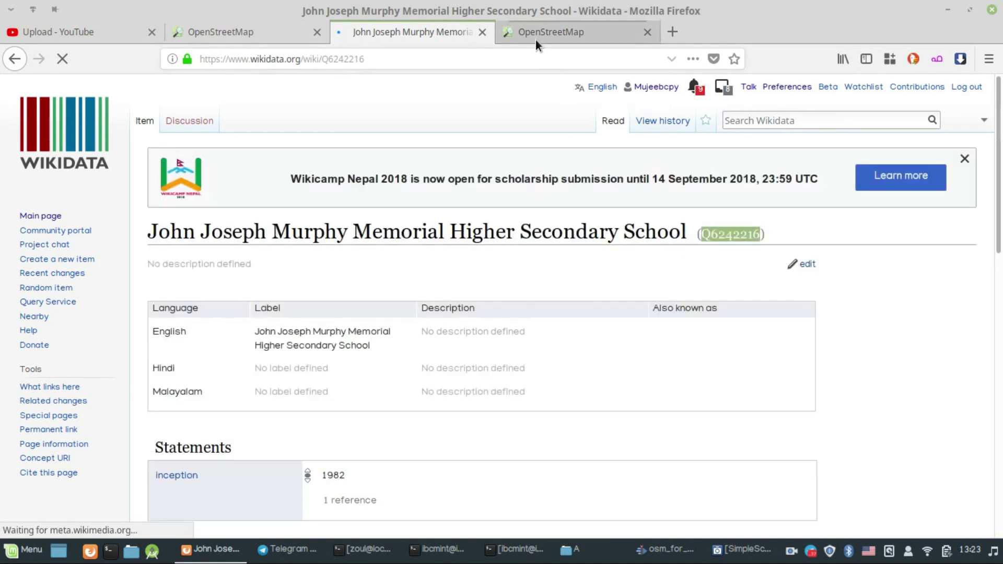
- Paste Q6242216 as the wikidata value and finish editing the school area
left_click(535, 36)
left_click(149, 419)
key("ctrl+v")
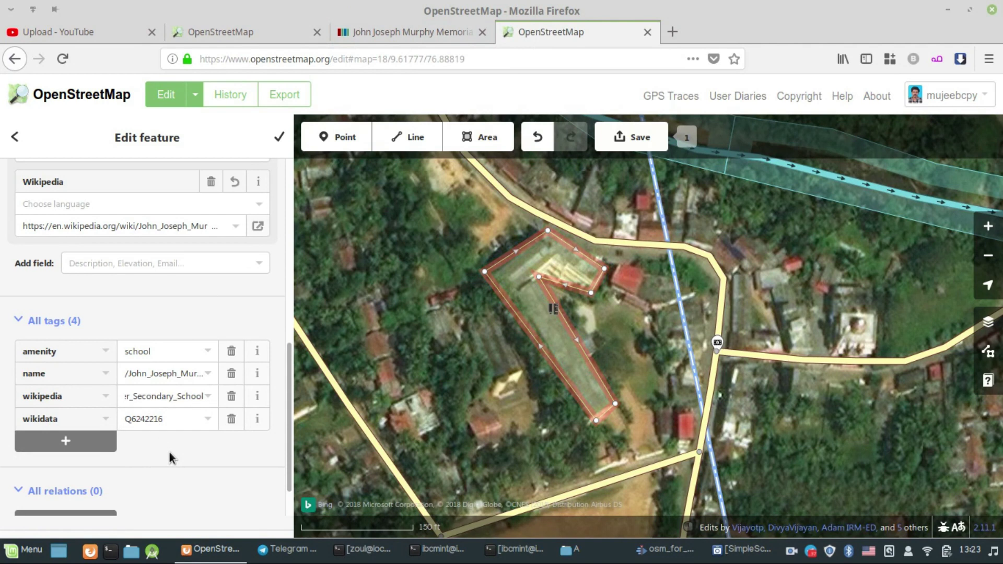
scroll(168, 452, "down", 1)
scroll(167, 452, "up", 2)
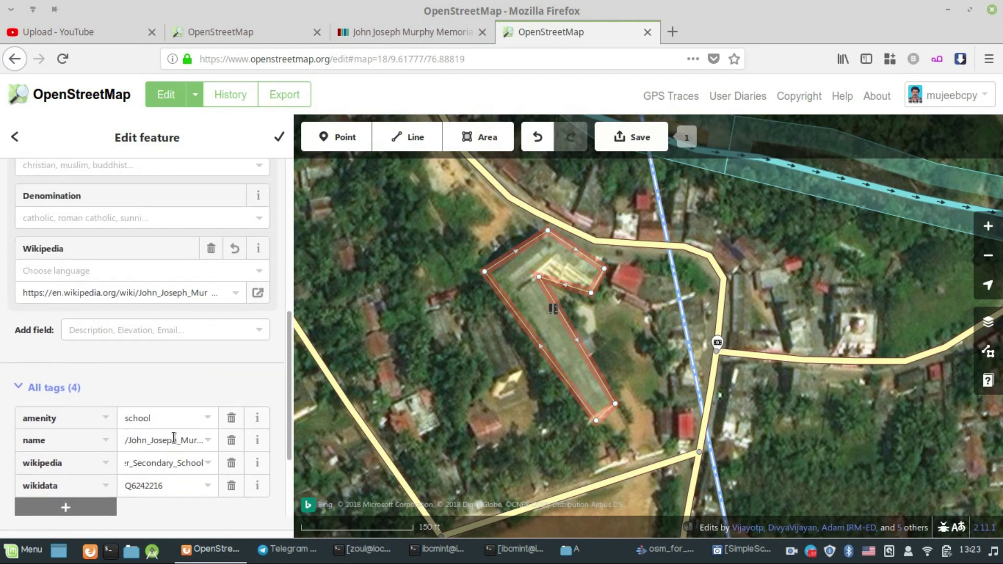
left_click(275, 131)
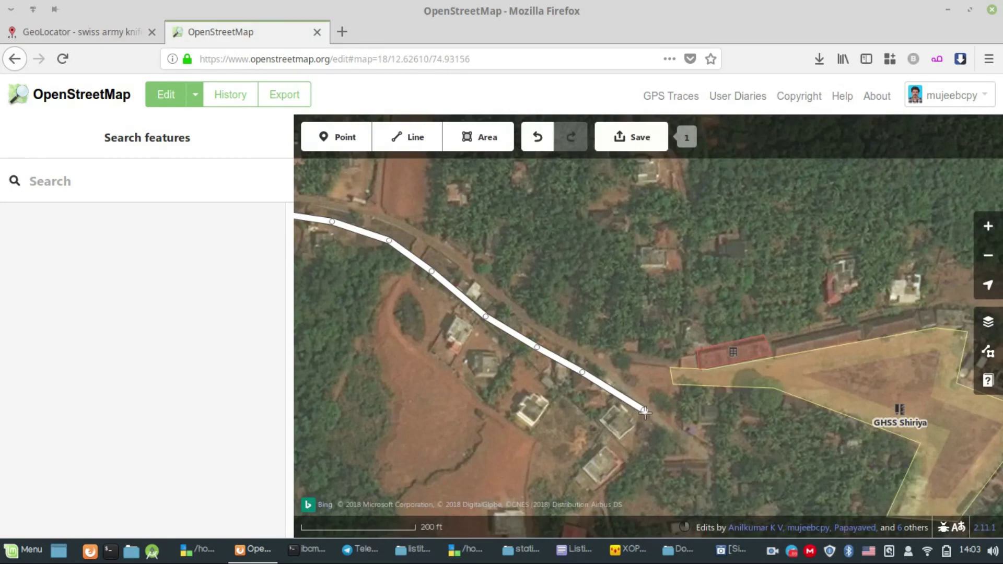
- Finish the drawn line and pan back to the residential road west of GHSS Shiriya
left_click(644, 412)
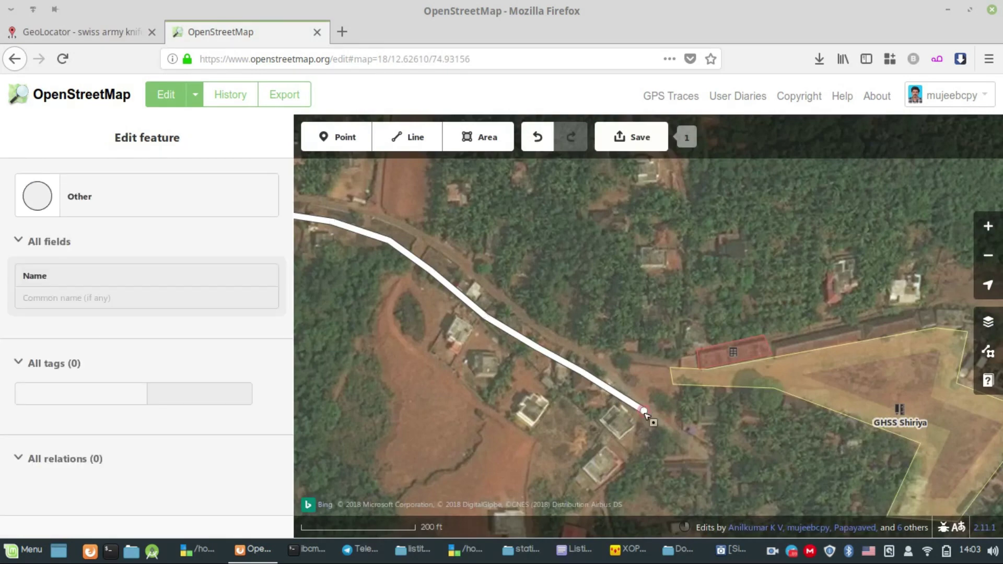
key("Escape")
scroll(660, 461, "down", 1)
left_click_drag(660, 461, 609, 339)
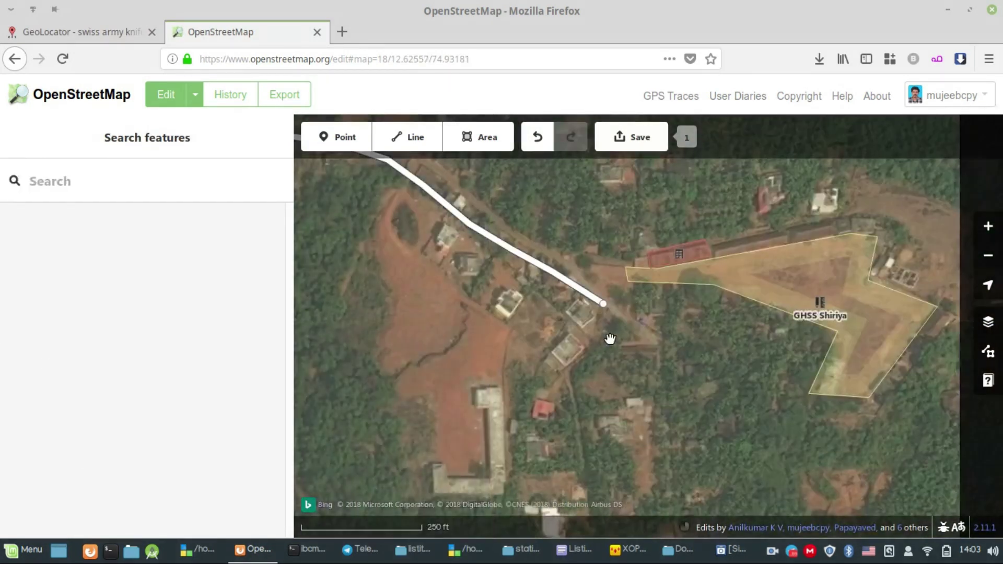
left_click_drag(633, 412, 656, 446)
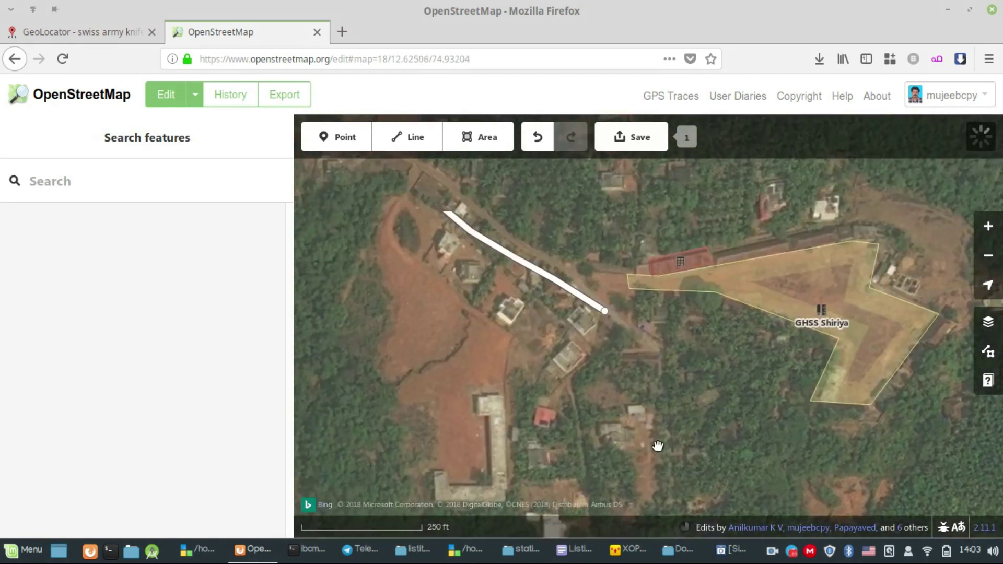
left_click_drag(459, 251, 509, 321)
- Drag the road's vertices and midpoints to add bends matching the satellite imagery
left_click(499, 333)
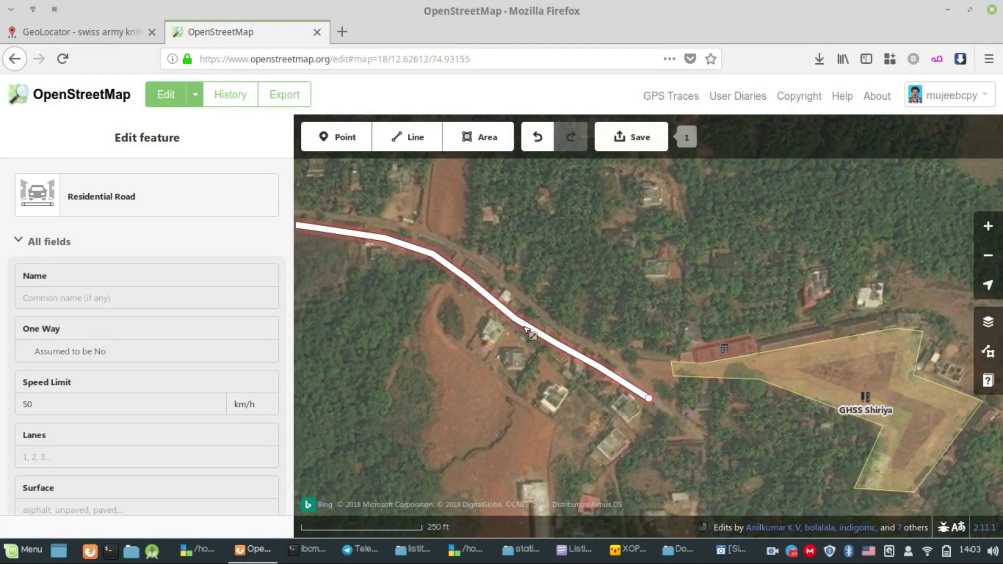
left_click(639, 398)
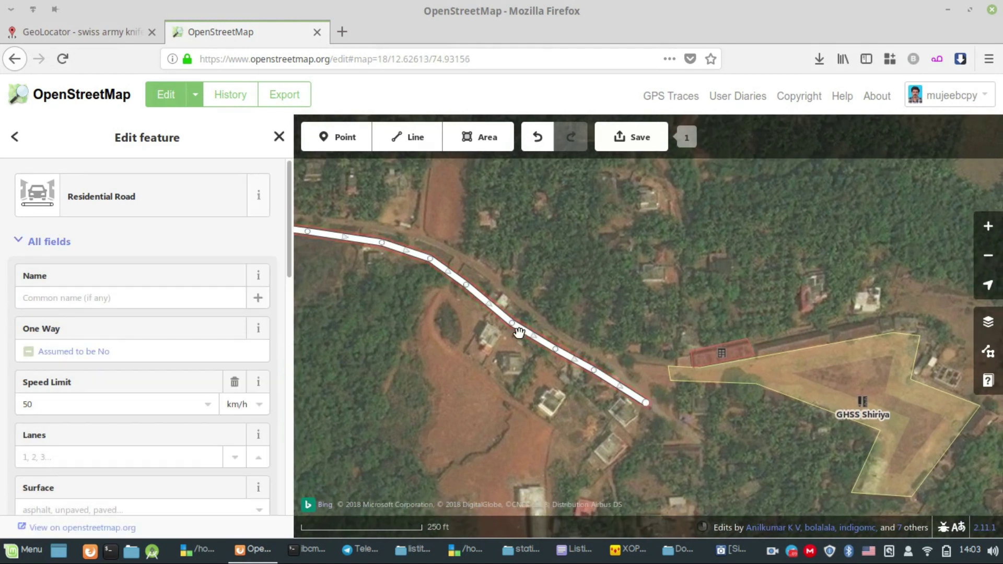
left_click_drag(520, 320, 523, 312)
left_click(562, 344)
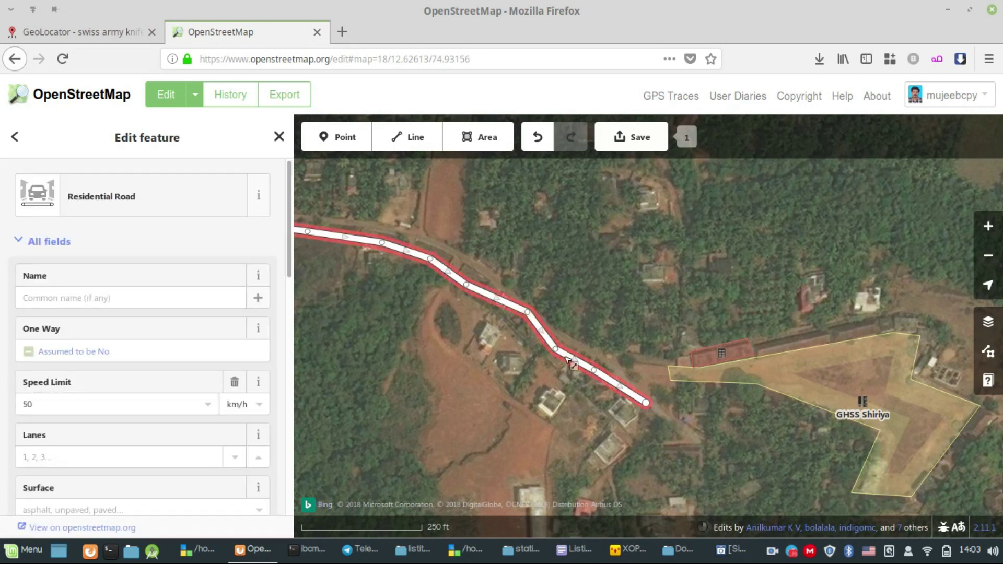
left_click_drag(562, 349, 563, 340)
left_click(564, 340)
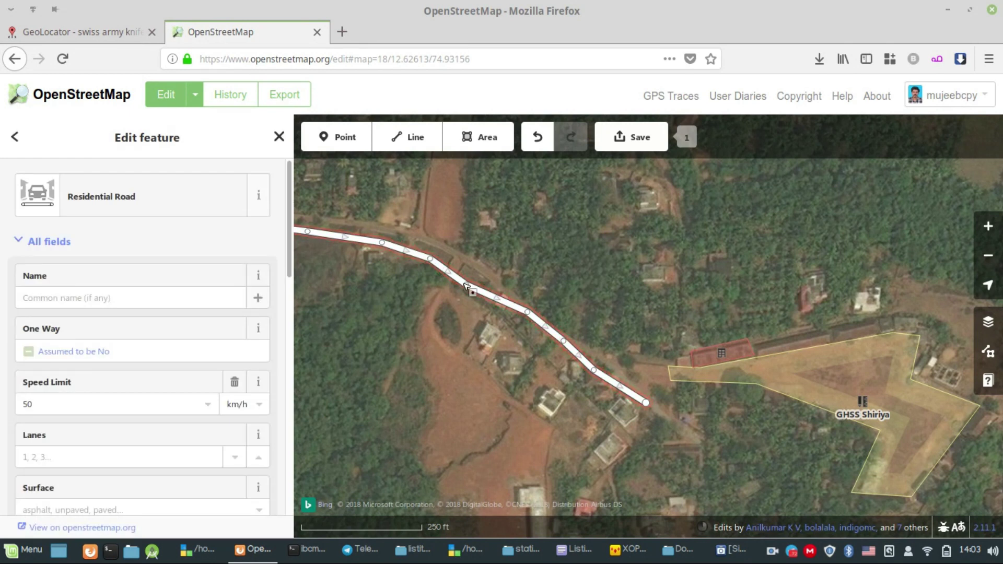
left_click_drag(467, 286, 379, 227)
left_click(387, 242)
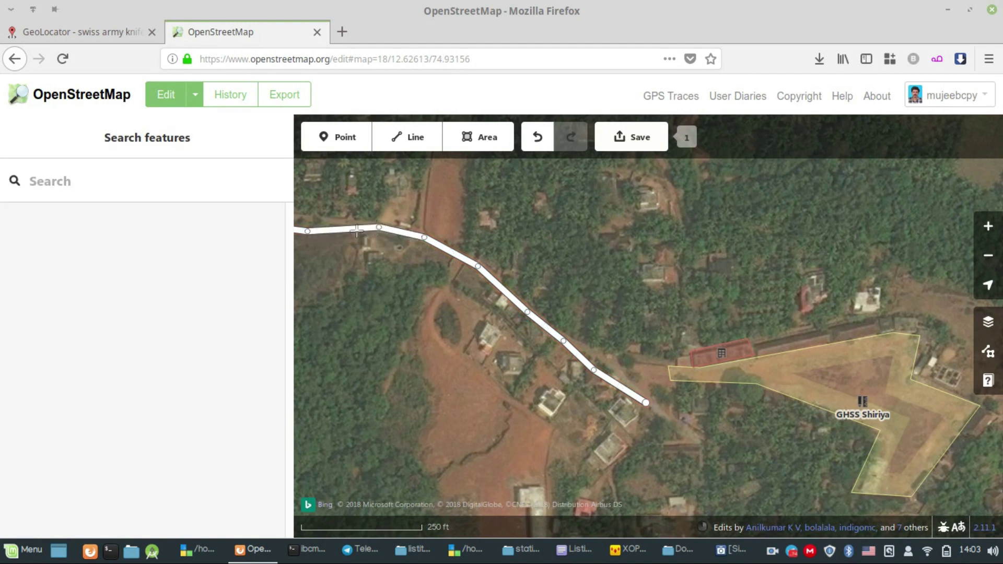
key("Escape")
- Adjust another section of the road, then pan to the land south of GHSS Shiriya
key("Left")
key("Left")
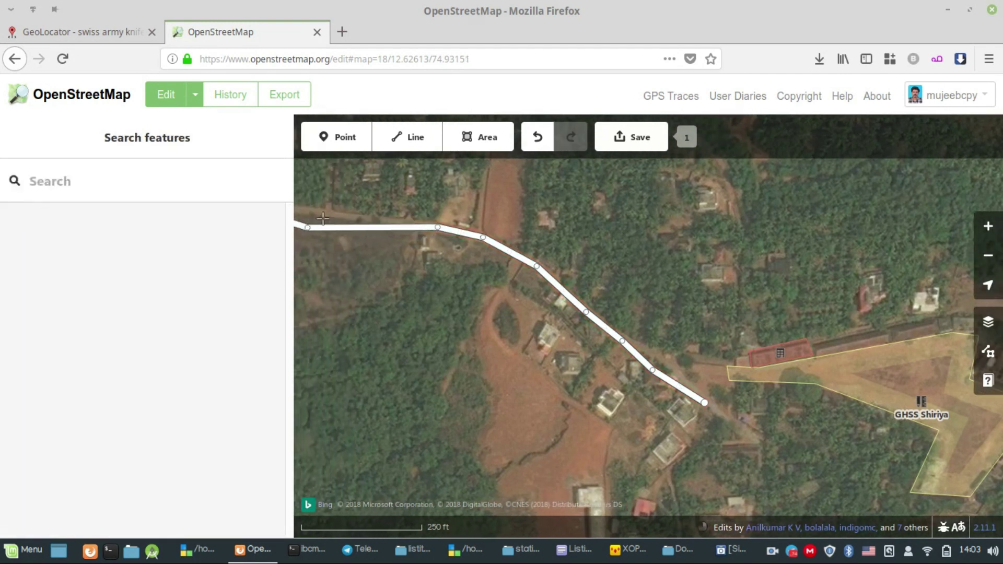
left_click(335, 215)
scroll(543, 374, "down", 3)
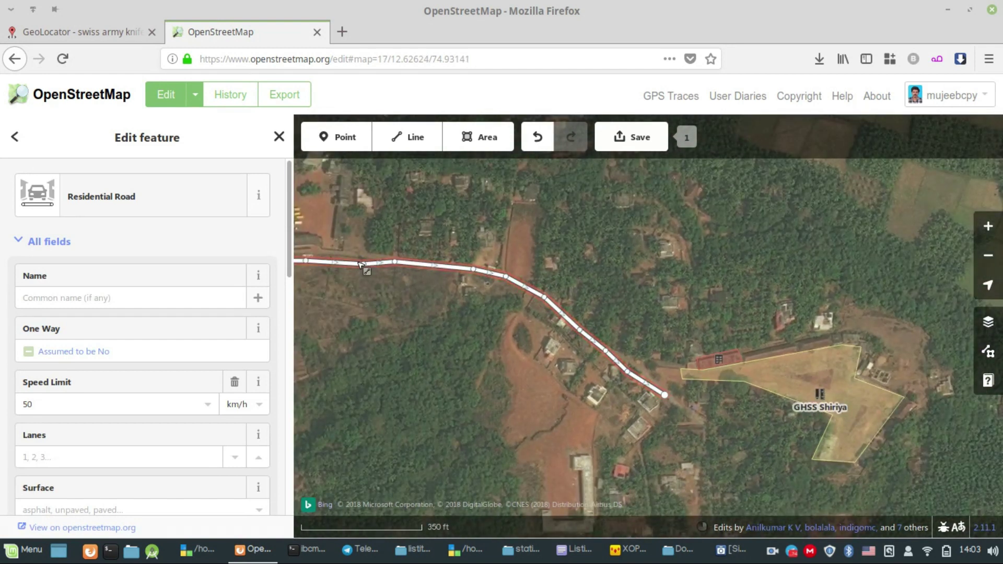
left_click_drag(360, 265, 308, 257)
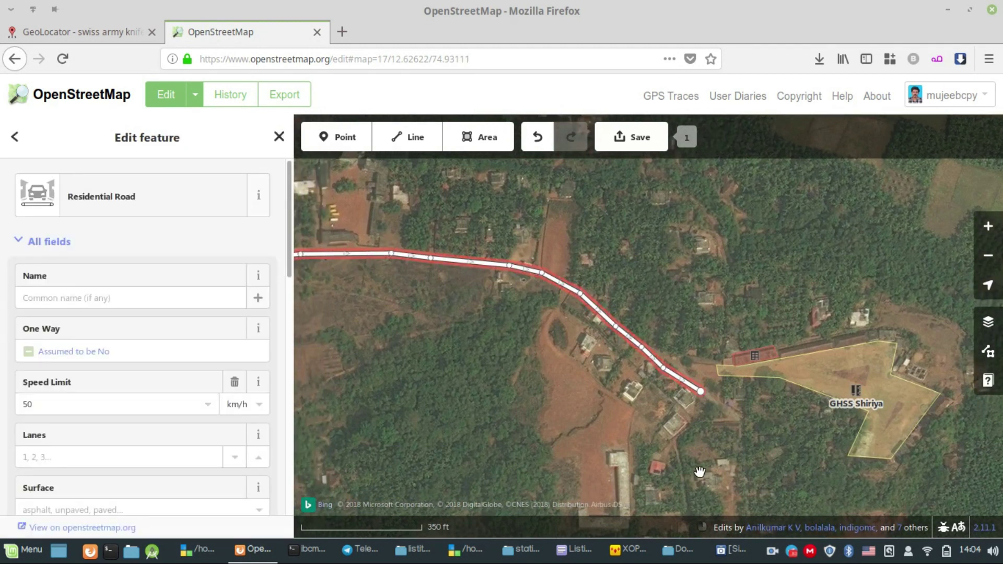
left_click_drag(627, 410, 534, 345)
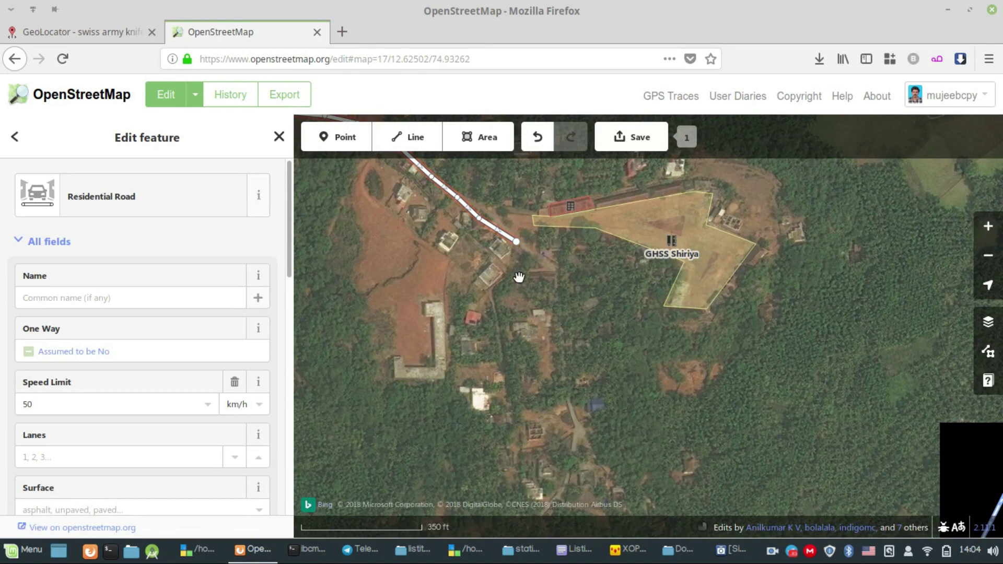
left_click_drag(598, 387, 503, 368)
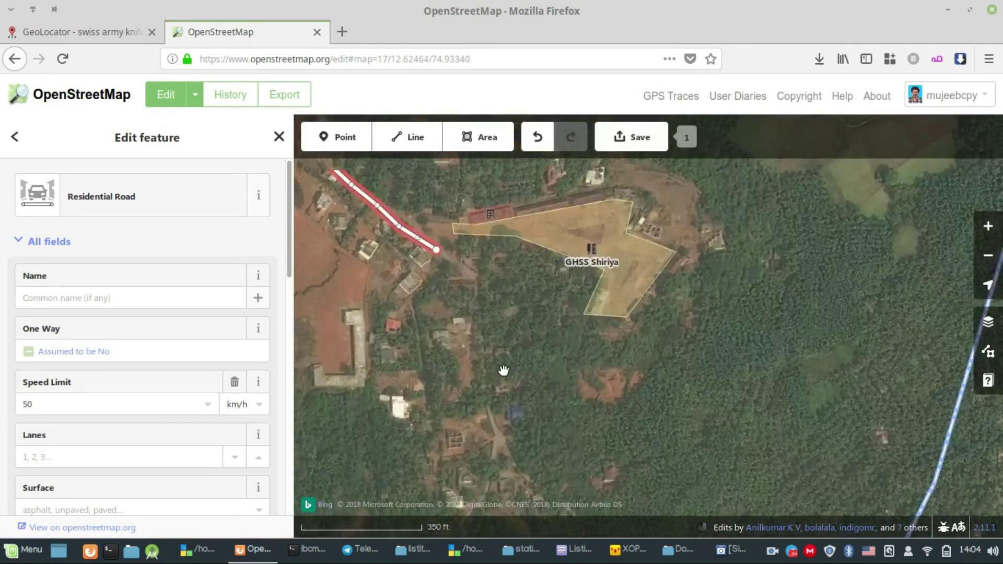
left_click(387, 147)
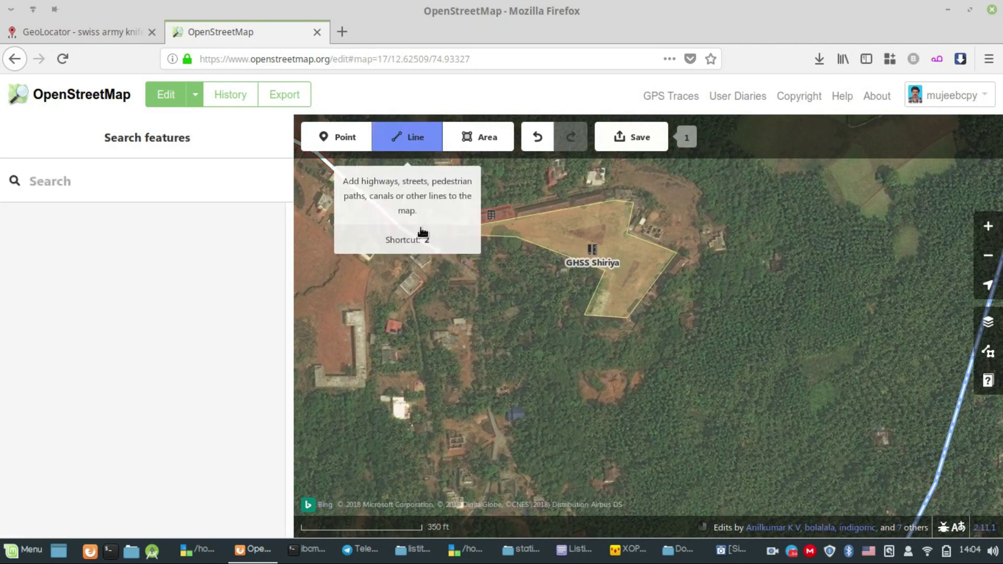
- Start a new line at the residential road's end heading south, then zoom out
left_click(439, 251)
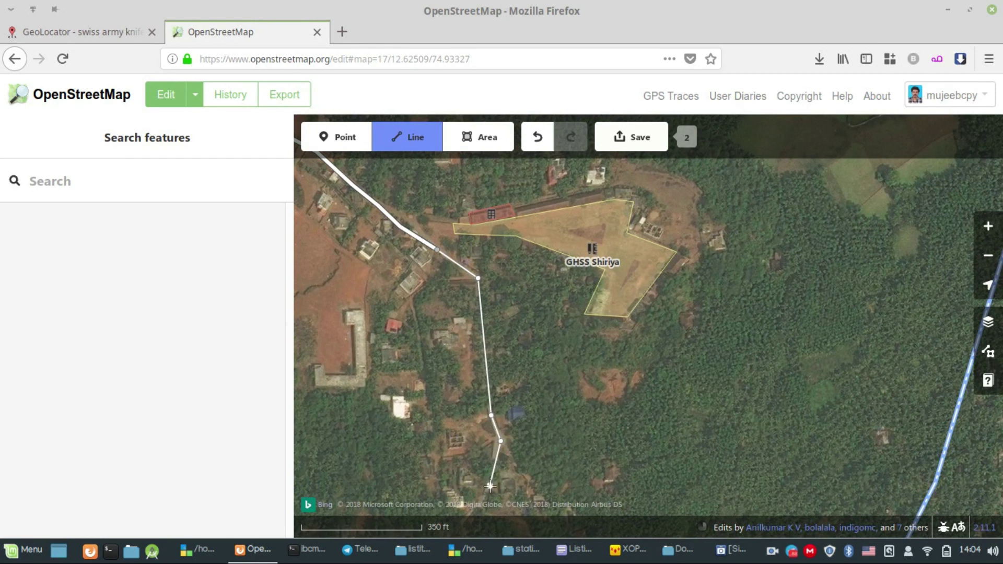
scroll(490, 486, "down", 1)
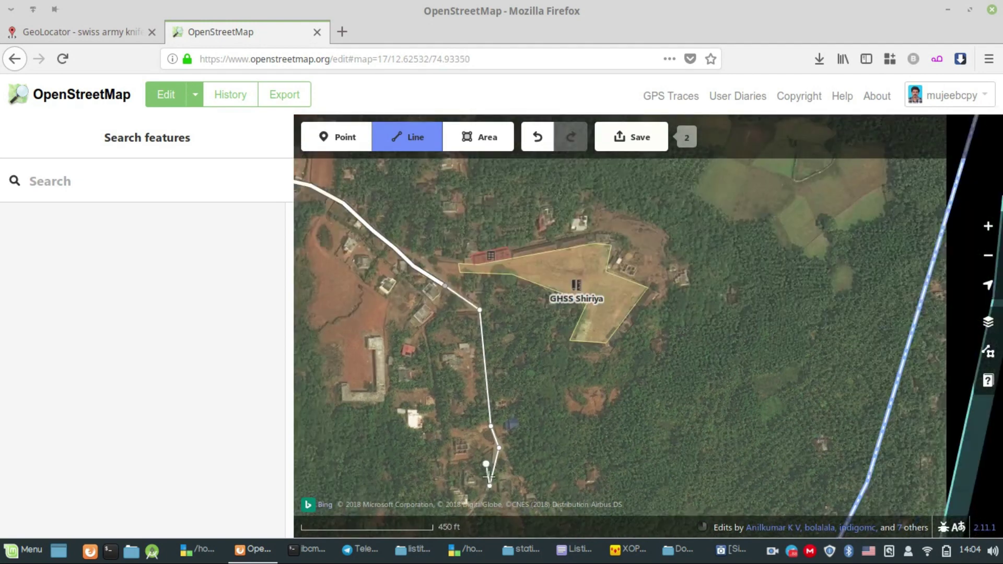